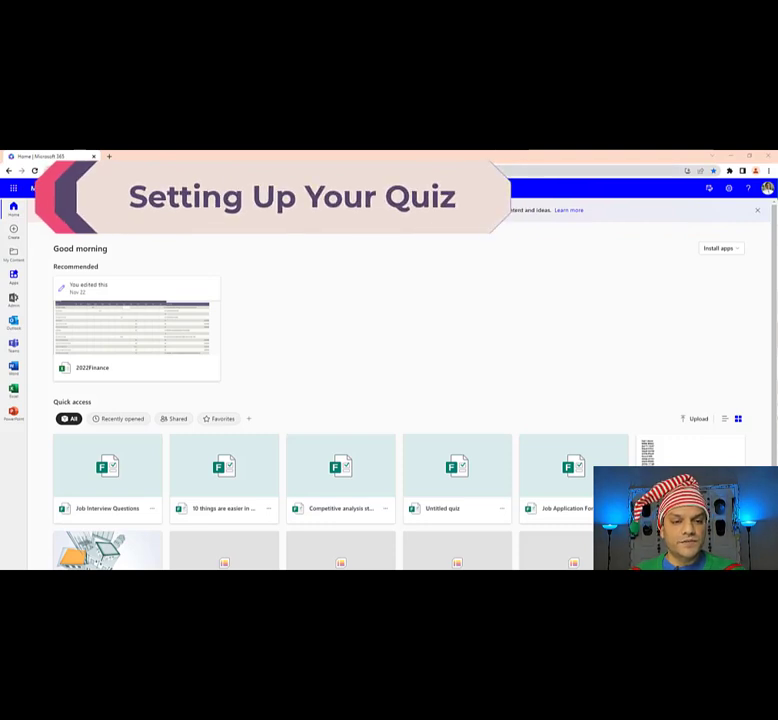
# Step: Open Microsoft Forms from the Microsoft 365 home page and go to the full My forms page
pyautogui.click(13, 188)
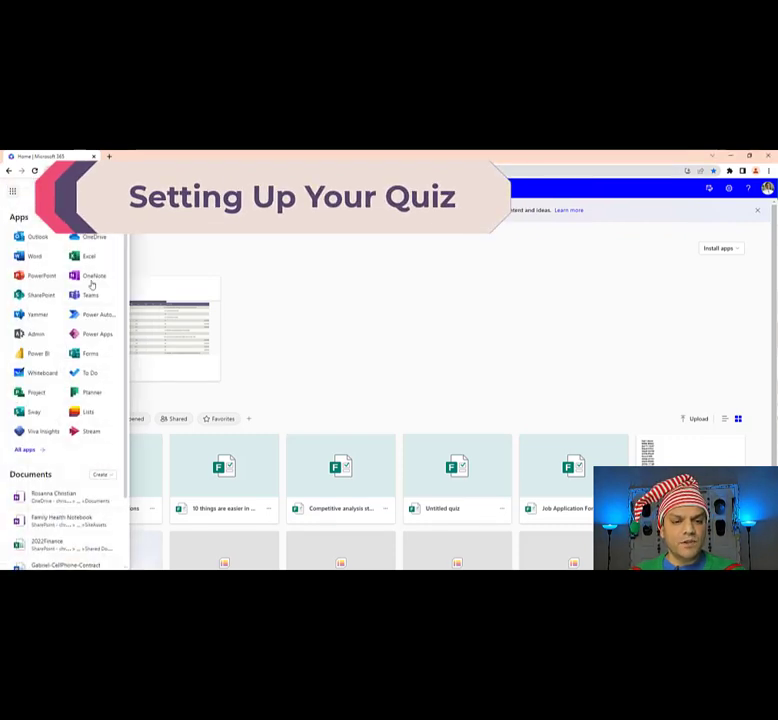
pyautogui.click(91, 358)
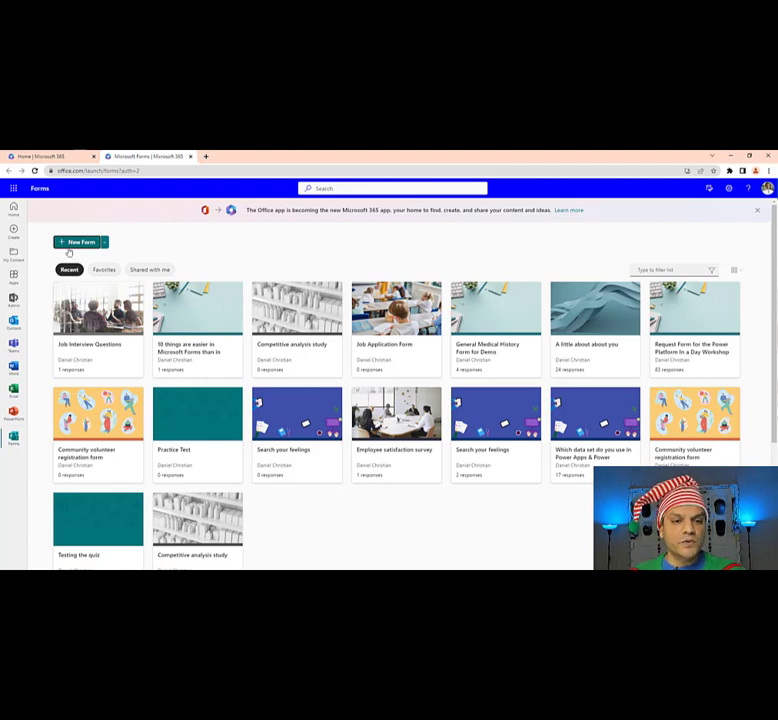
pyautogui.click(105, 245)
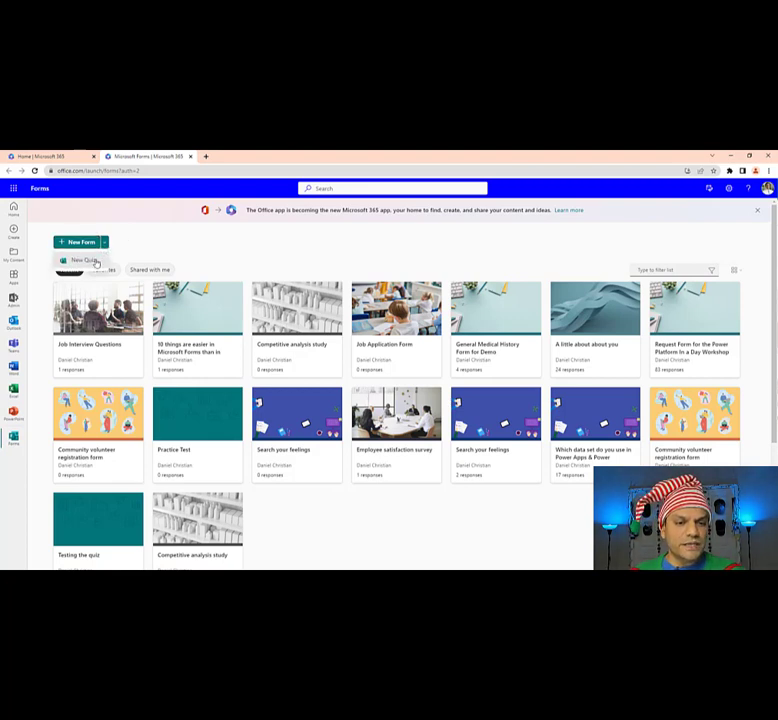
pyautogui.click(216, 262)
pyautogui.scroll(-3, 331, 514)
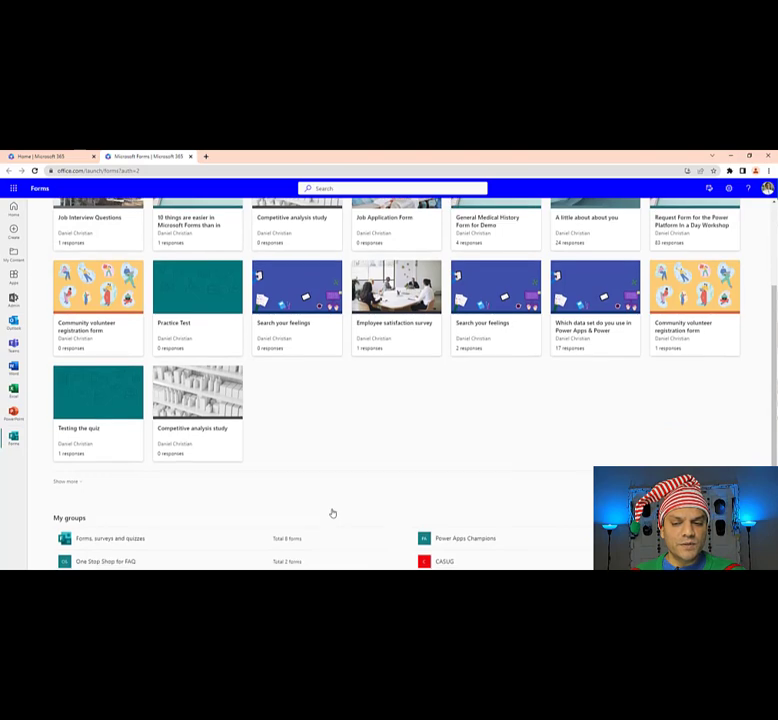
pyautogui.click(718, 448)
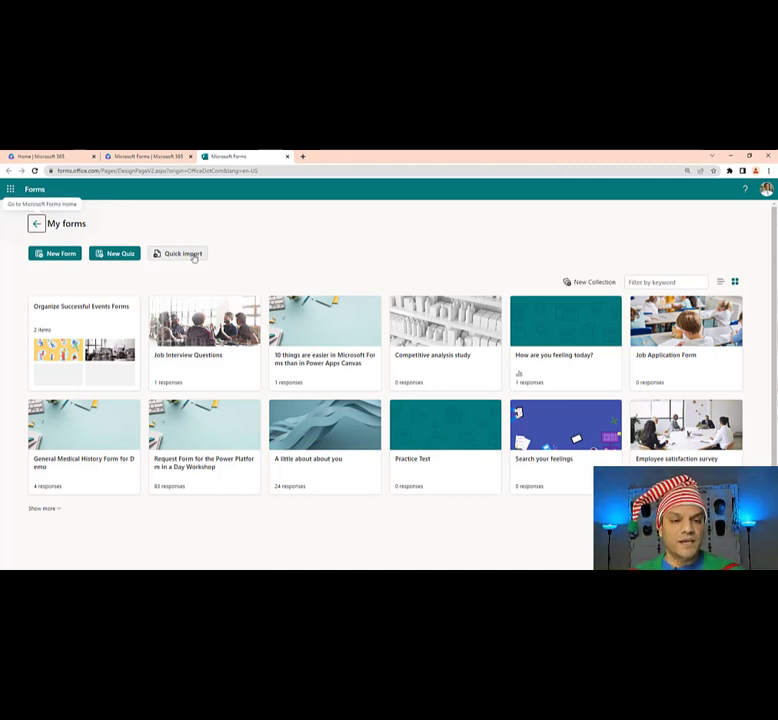
# Step: Create a new quiz and title it "Job Interview questions"
pyautogui.click(118, 256)
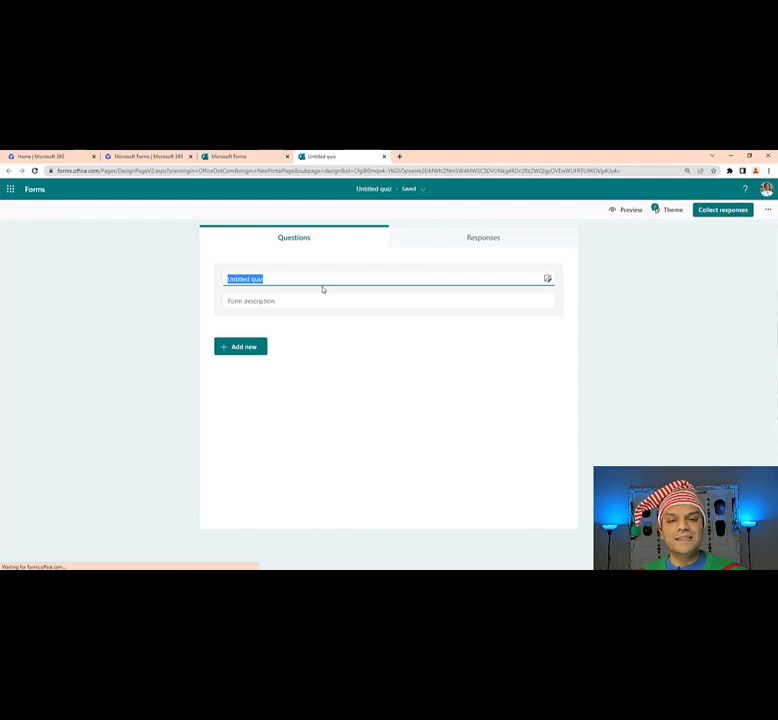
pyautogui.write('Job Interview')
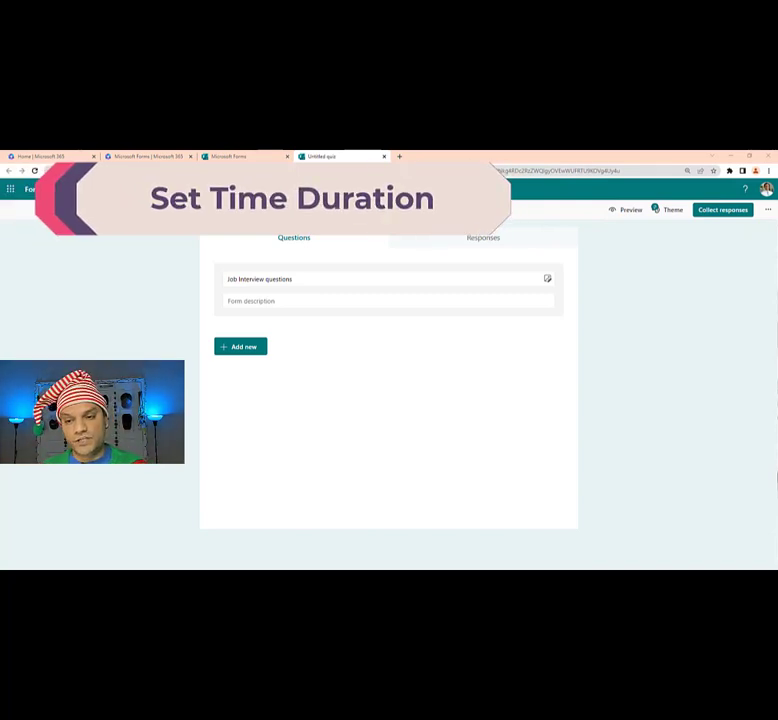
# Step: Enable the time duration option in the quiz settings and set it to 1 minute
pyautogui.click(768, 211)
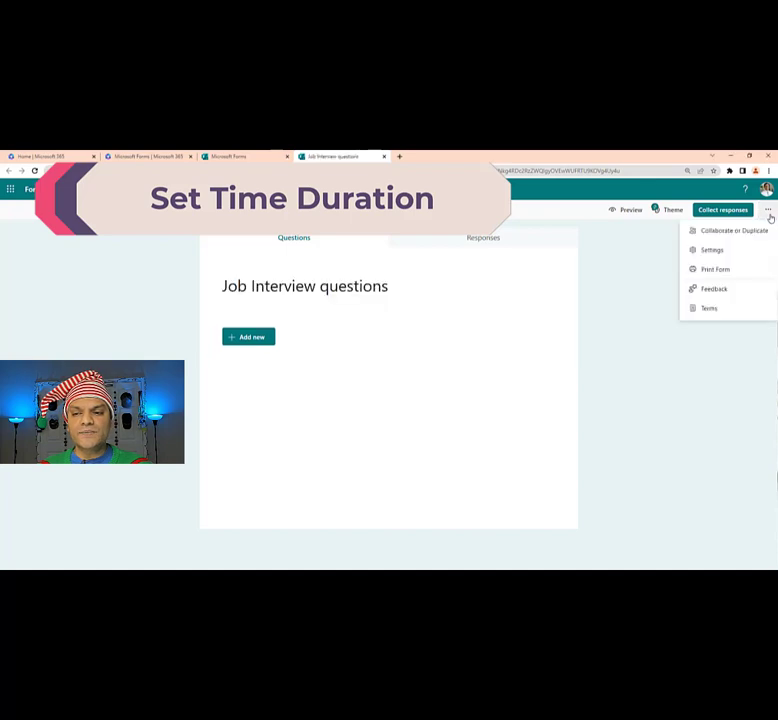
pyautogui.click(734, 250)
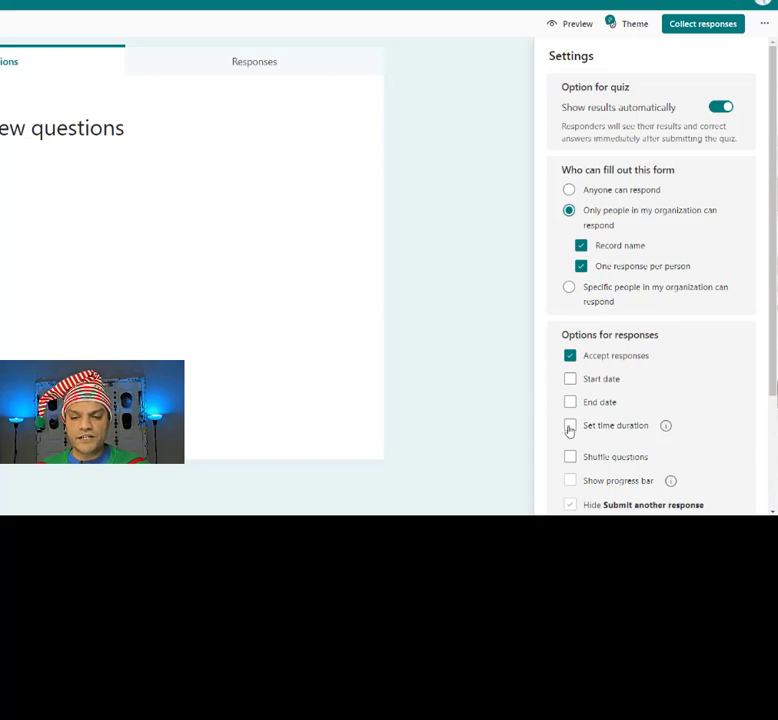
pyautogui.click(570, 426)
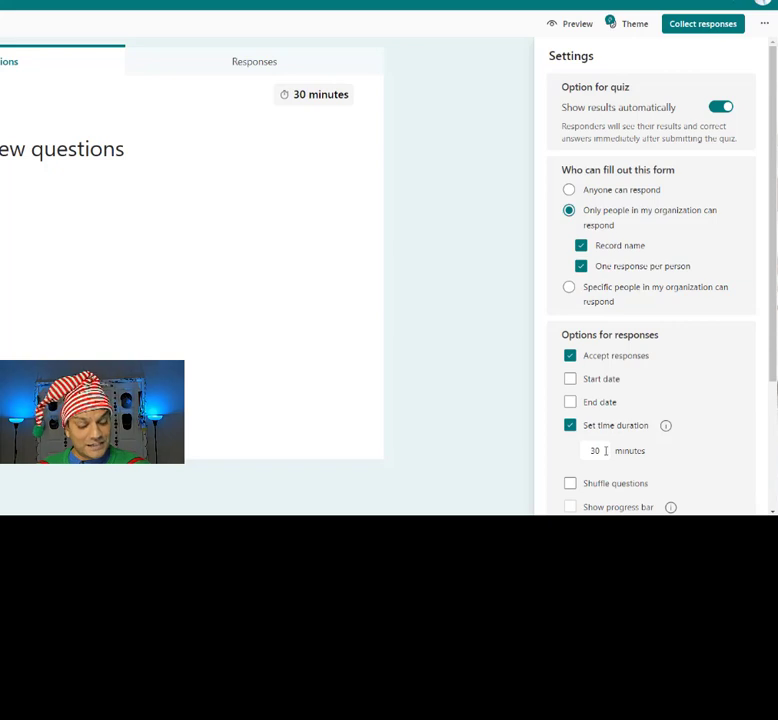
pyautogui.moveTo(603, 451); pyautogui.dragTo(582, 448)
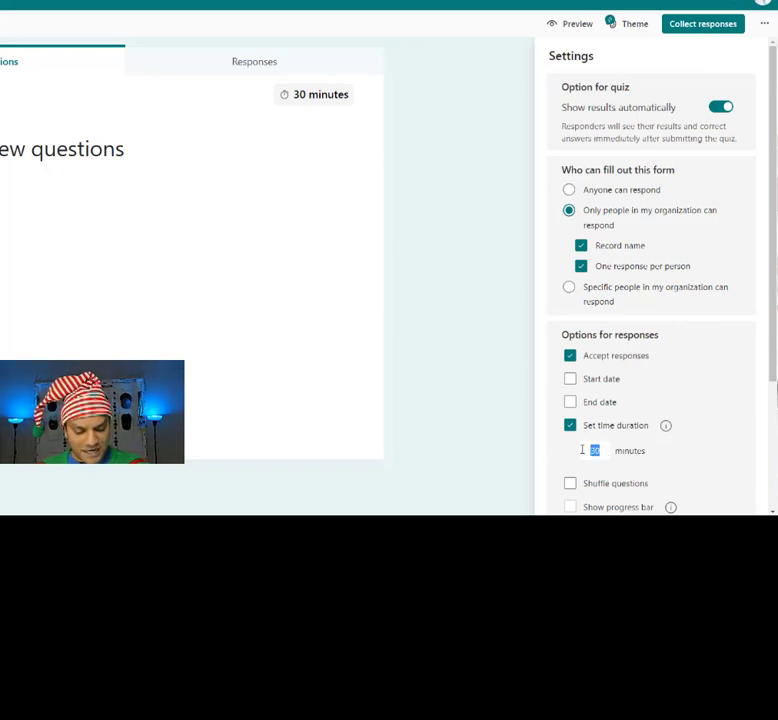
pyautogui.write('1')
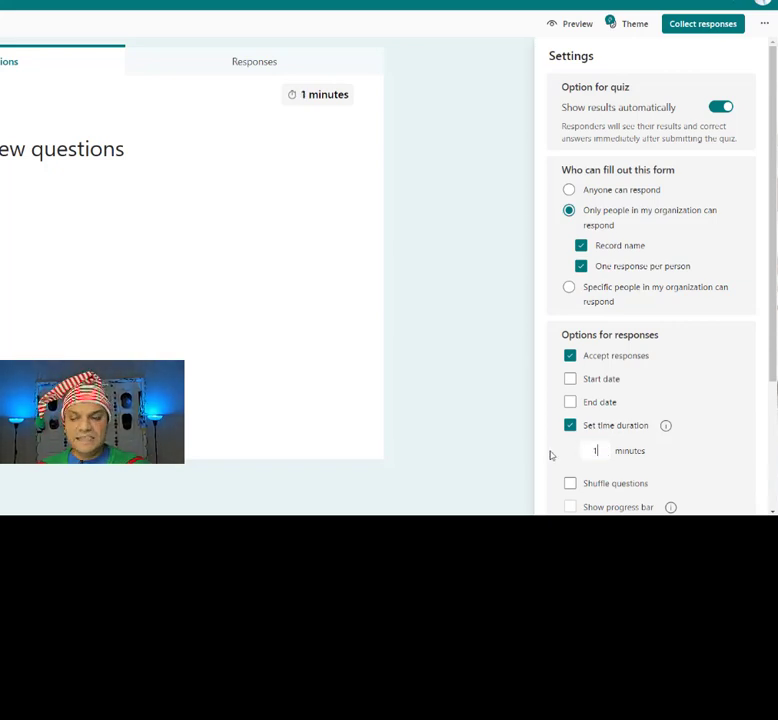
pyautogui.press('BackSpace')
pyautogui.write('5')
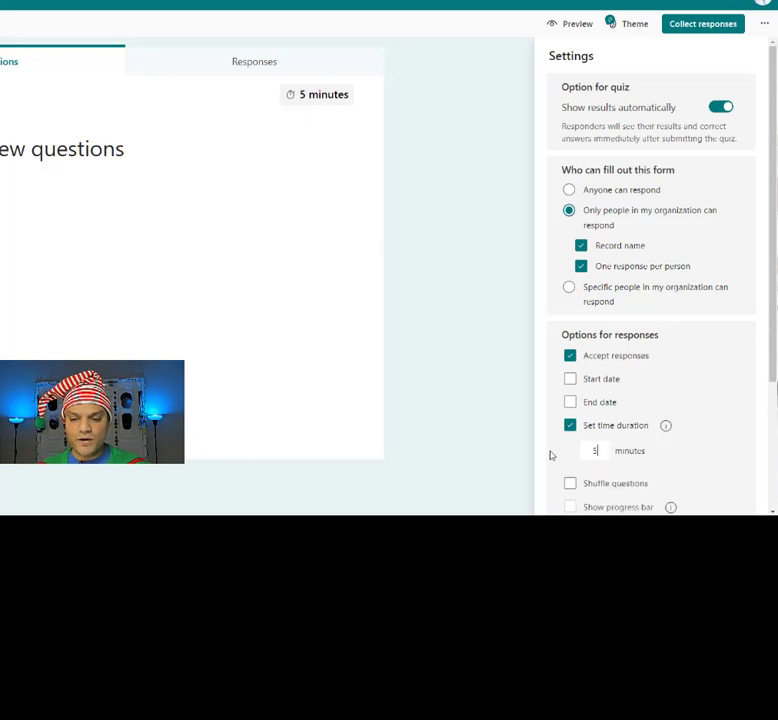
pyautogui.press('BackSpace')
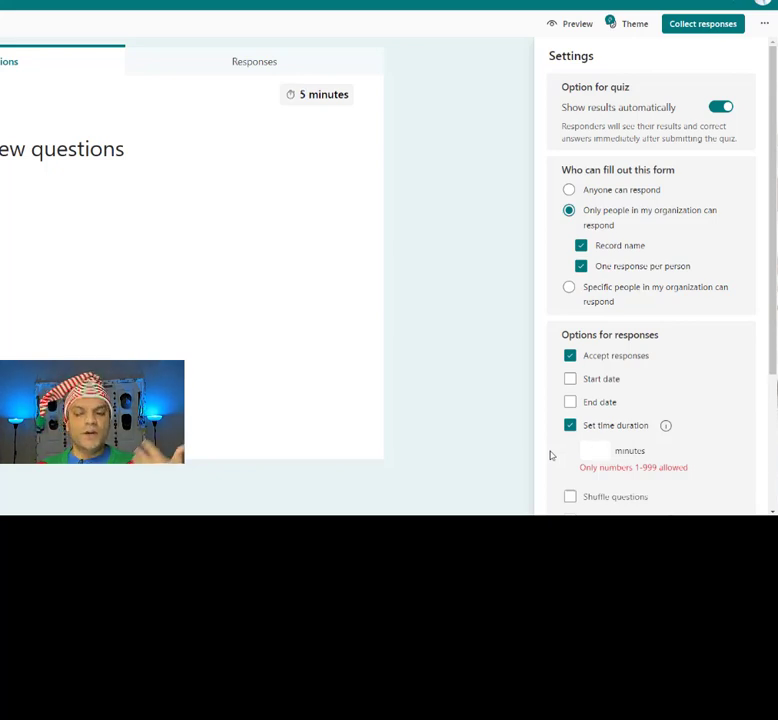
pyautogui.write('1')
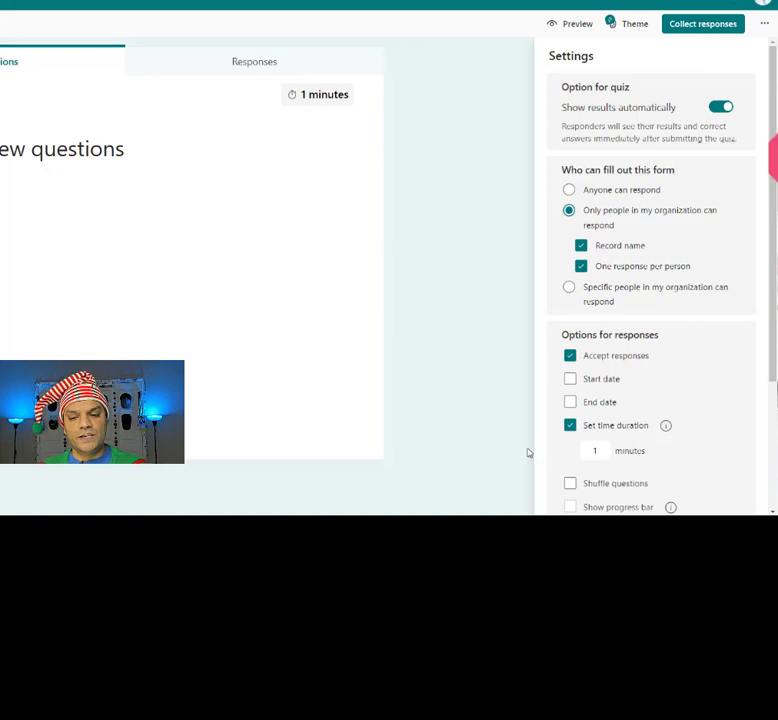
pyautogui.scroll(-1, 542, 478)
pyautogui.scroll(-2, 544, 480)
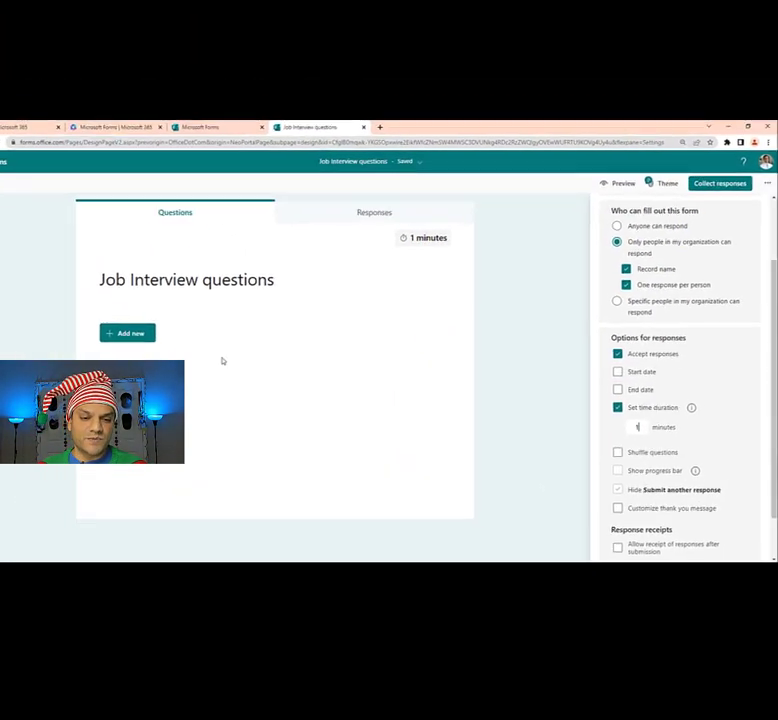
# Step: Add a Choice question reading "How should you dress for a job interview?" and make it worth 10 points
pyautogui.click(160, 352)
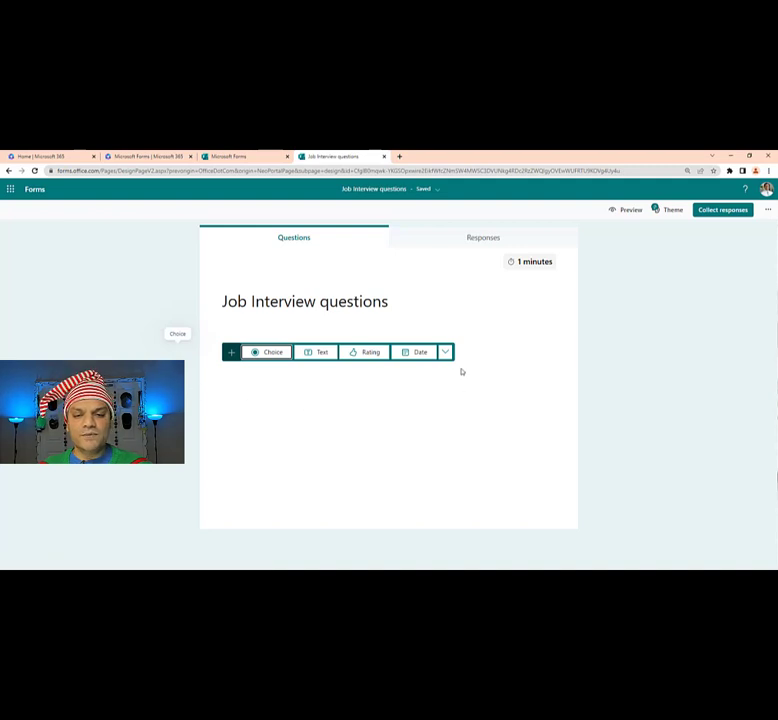
pyautogui.click(287, 352)
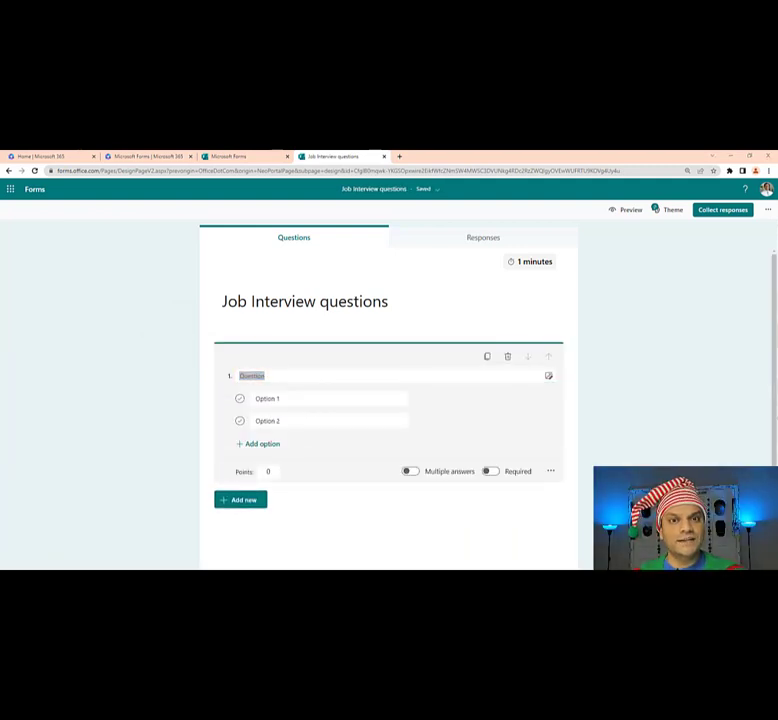
pyautogui.click(288, 375)
pyautogui.hotkey('ctrl', 'a')
pyautogui.write('How should you dress for a job interview?')
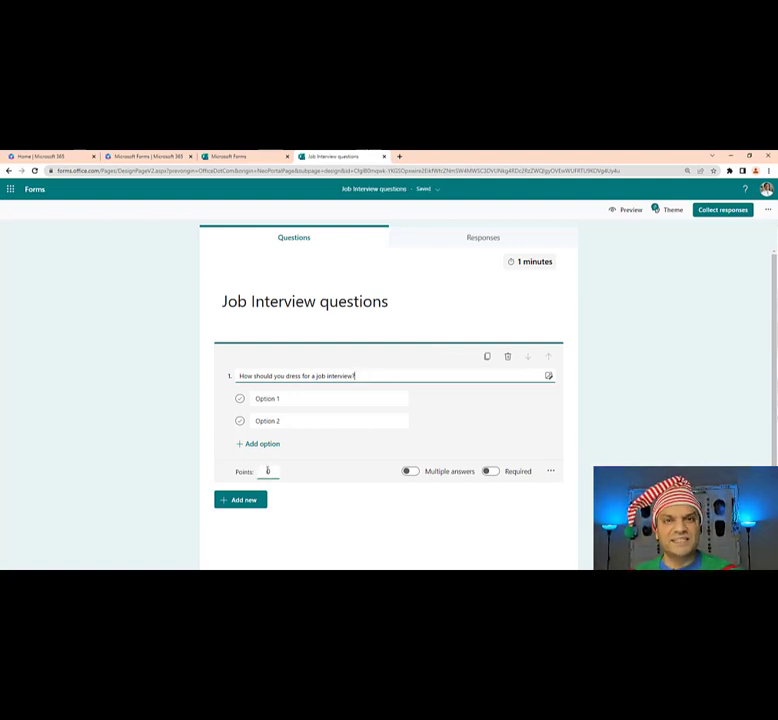
pyautogui.doubleClick(268, 470)
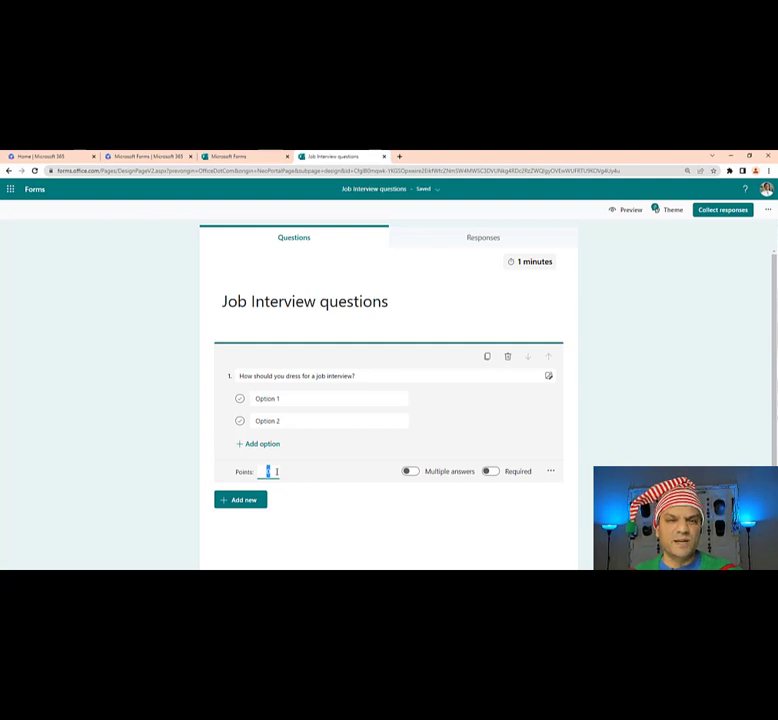
pyautogui.write('10')
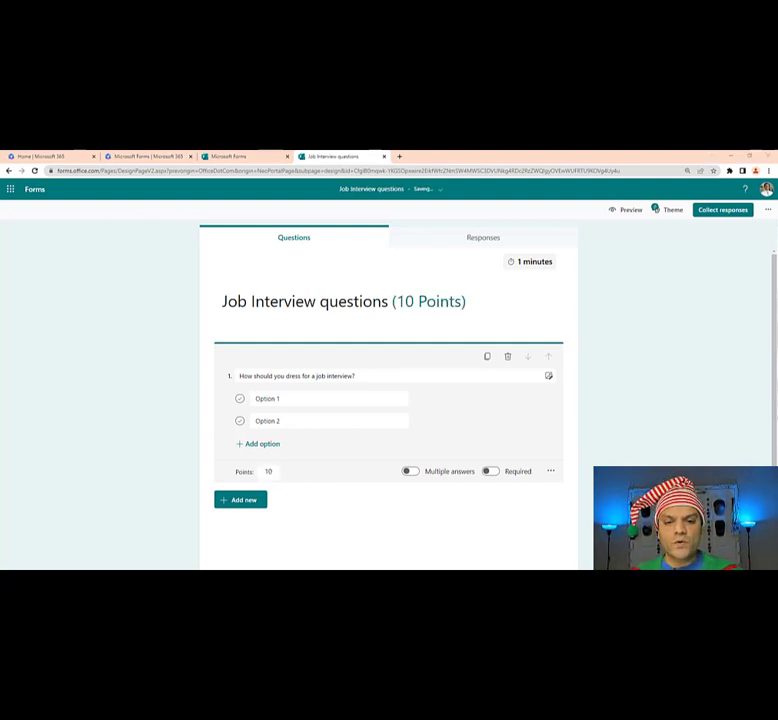
# Step: Fill in three answer options for the question: "Formal", "Semi-formal" and "Whatever I'm in the mood for that day."
pyautogui.click(358, 402)
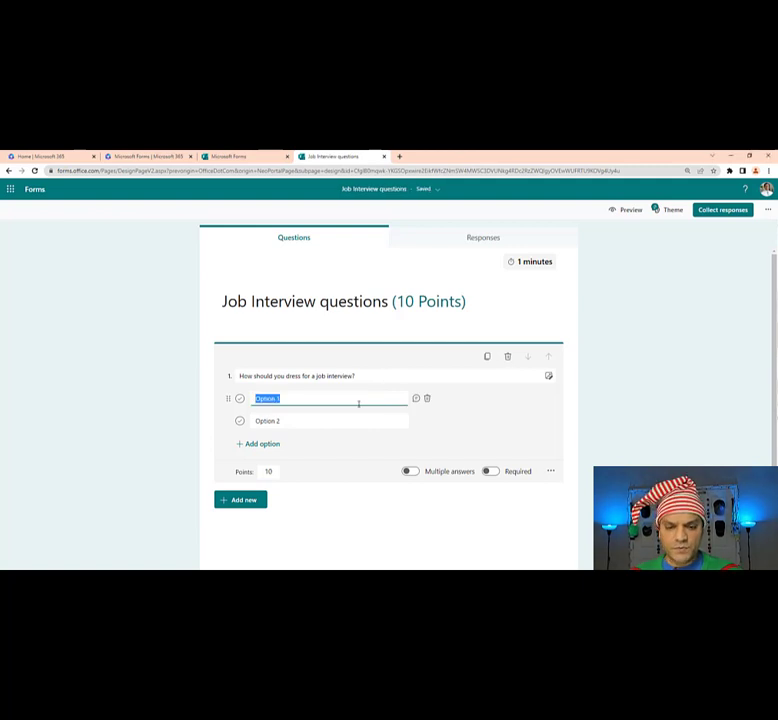
pyautogui.write('Formal')
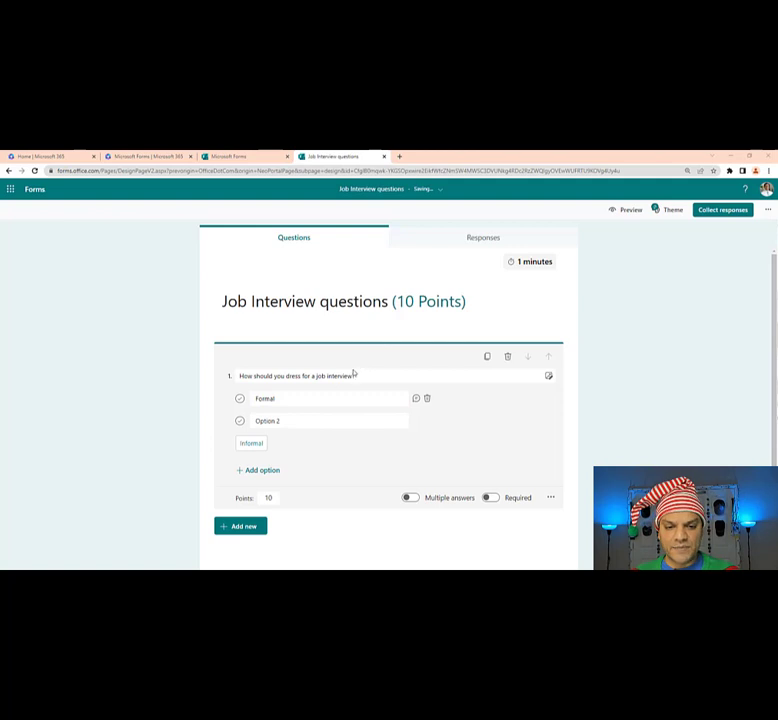
pyautogui.click(311, 422)
pyautogui.write('Semi-formal')
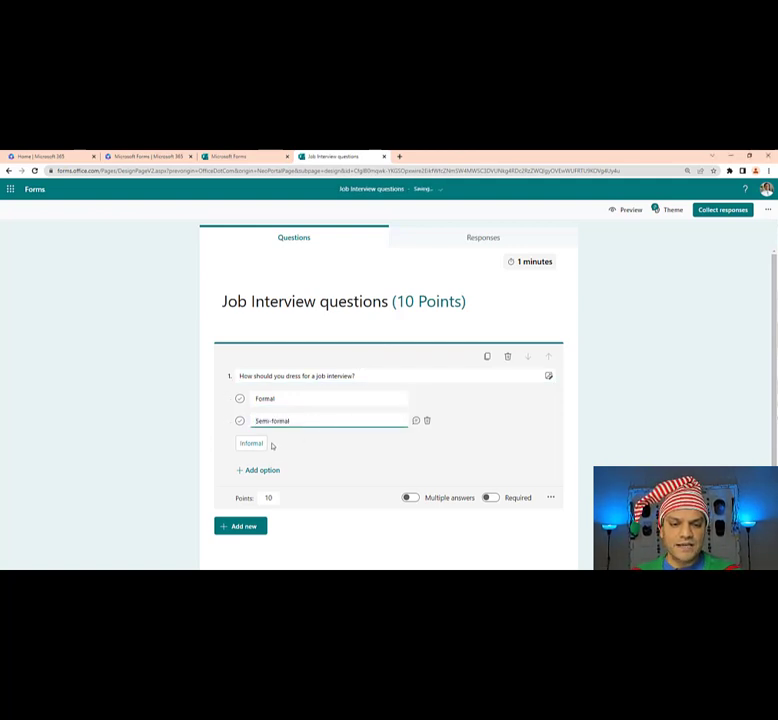
pyautogui.click(262, 445)
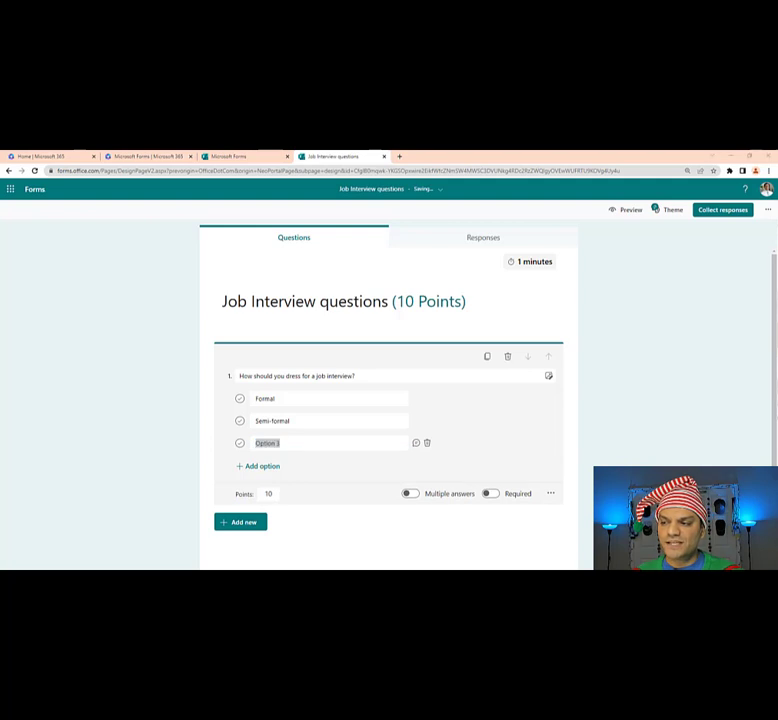
pyautogui.click(330, 443)
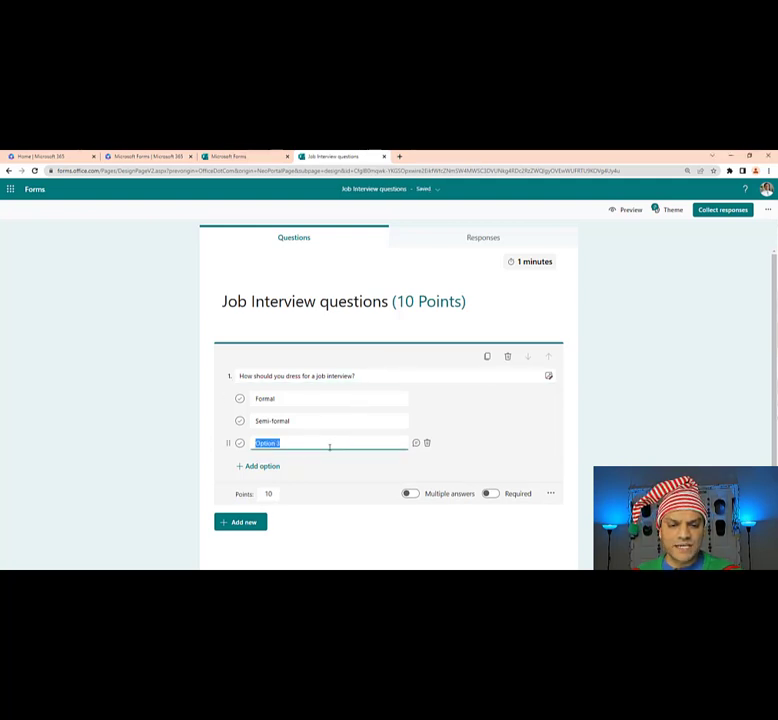
pyautogui.write("Whatever I'm in the mood for that day")
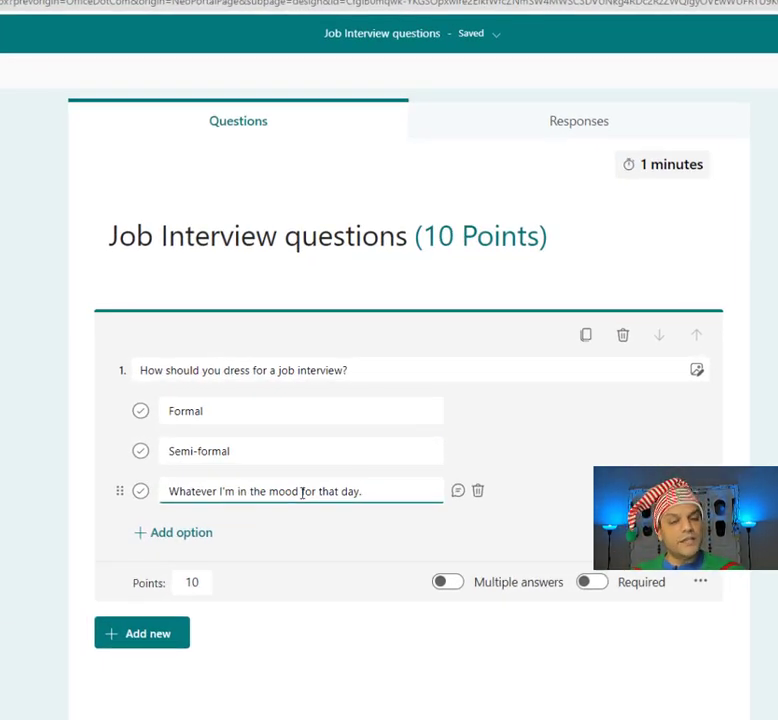
pyautogui.write('.')
# Step: Add the response messages "When in doubt dress up formally." to Formal and "This usually means not wearing a tie." to Semi-formal
pyautogui.click(288, 411)
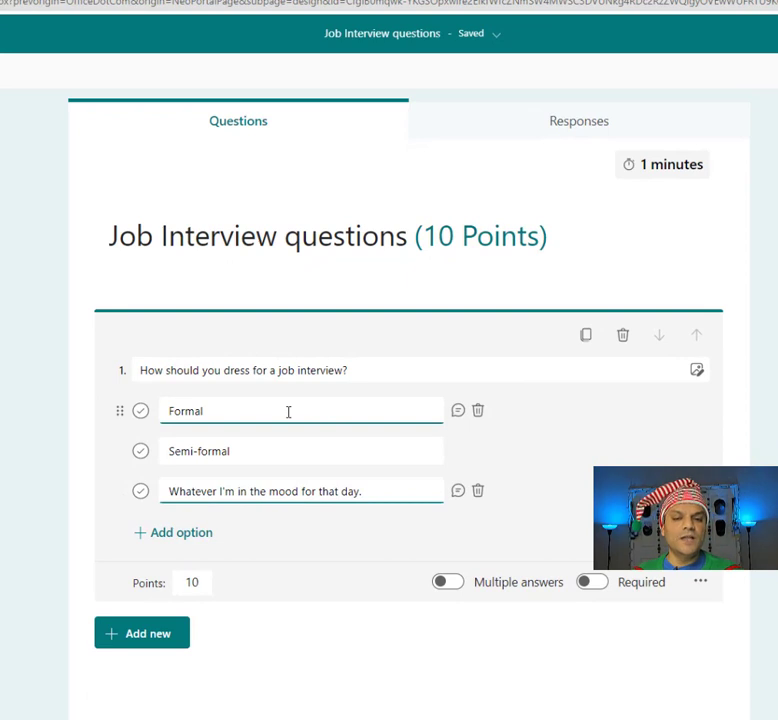
pyautogui.click(458, 412)
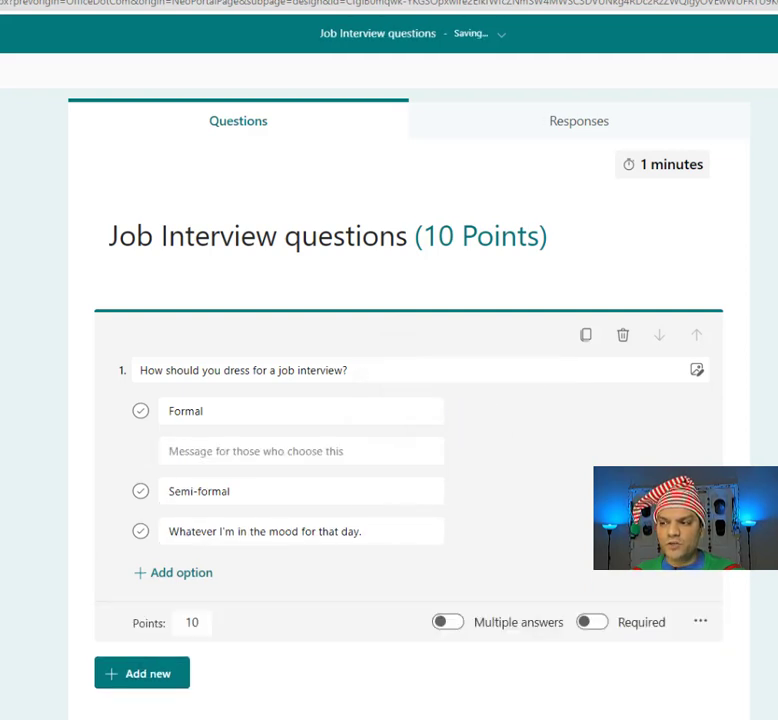
pyautogui.click(326, 452)
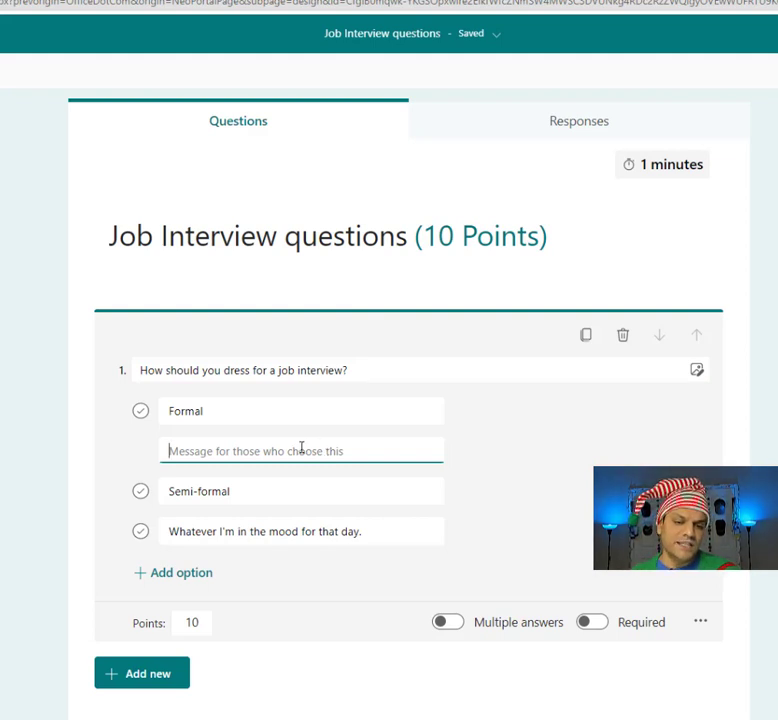
pyautogui.write('When in doubt dress up formally.')
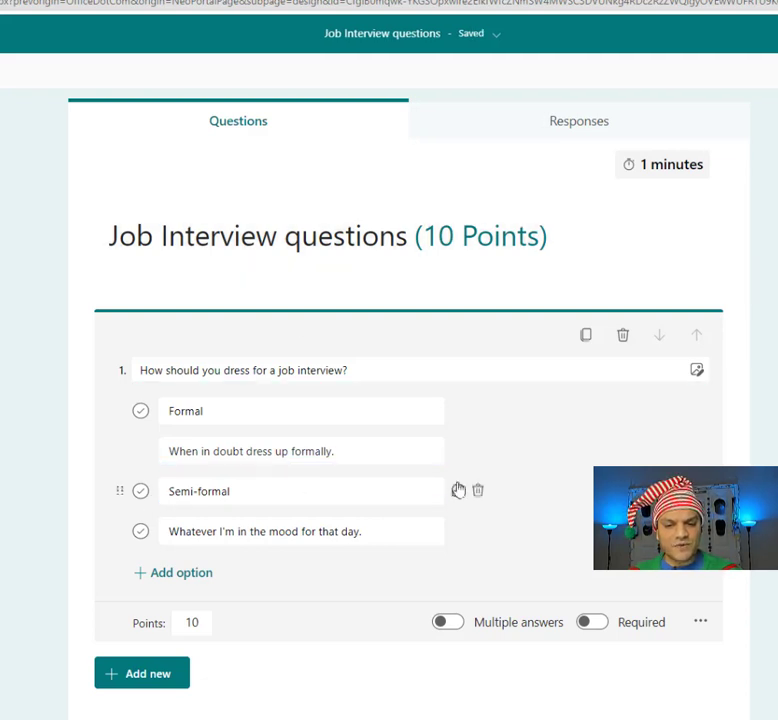
pyautogui.click(458, 490)
pyautogui.write('This usually means not wearing a tie.')
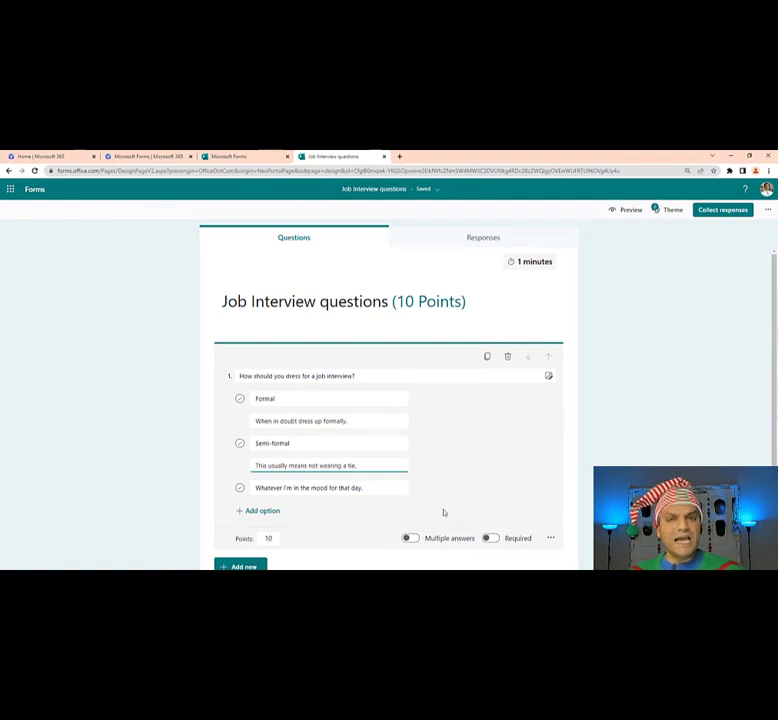
# Step: Allow multiple answers on the dress question and review the total options choices, keeping No limit
pyautogui.click(411, 539)
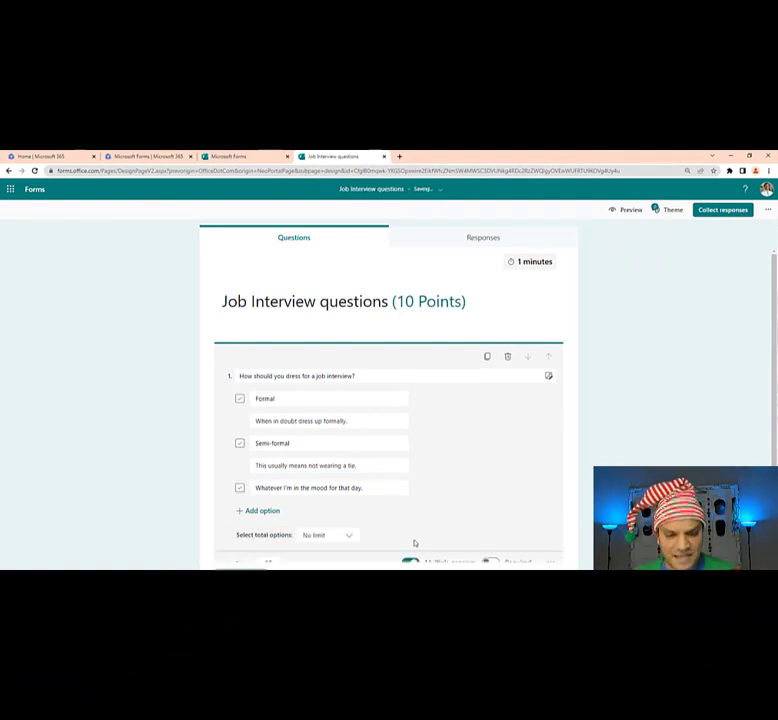
pyautogui.click(326, 535)
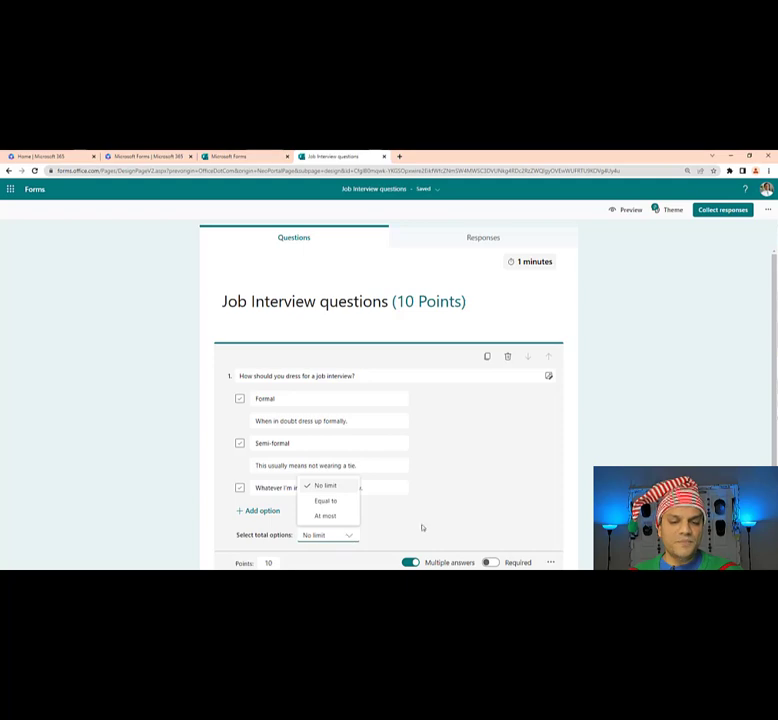
pyautogui.click(348, 535)
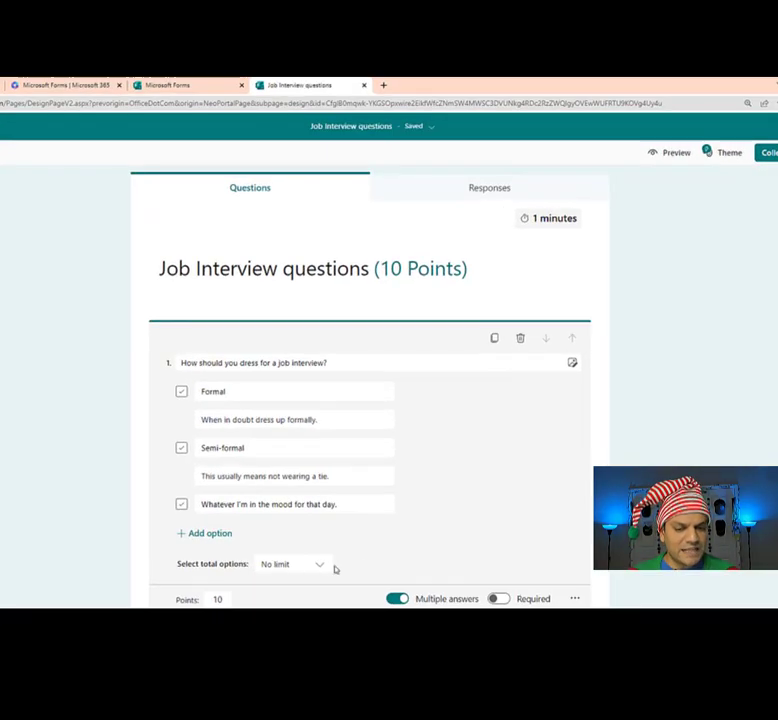
# Step: Require respondents to pick exactly two options on the dress question by setting the total options to "Equal to" 2
pyautogui.click(348, 535)
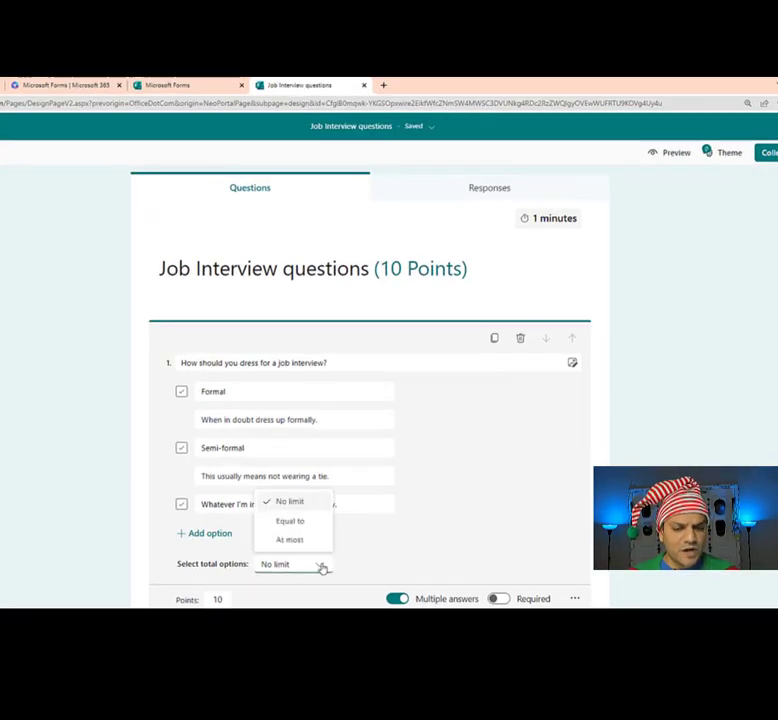
pyautogui.click(290, 523)
pyautogui.click(389, 564)
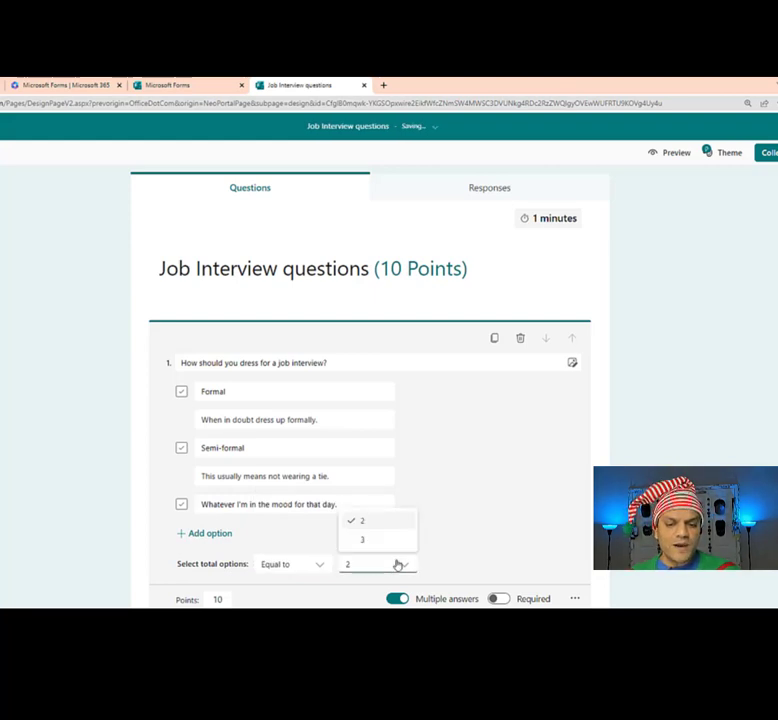
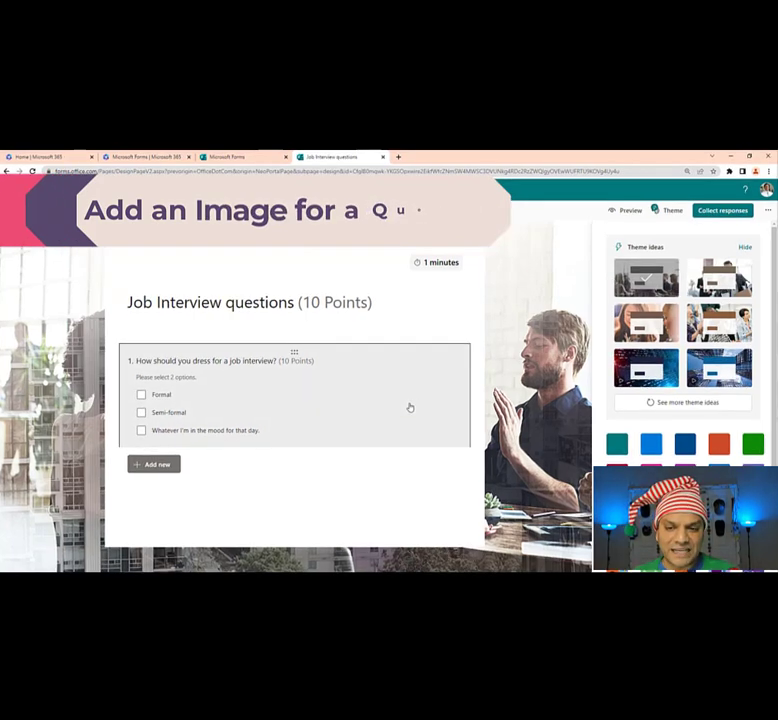
# Step: Insert the "What to wear?" picture into the dress question from a Bing image search for "formal interview attire"
pyautogui.click(410, 408)
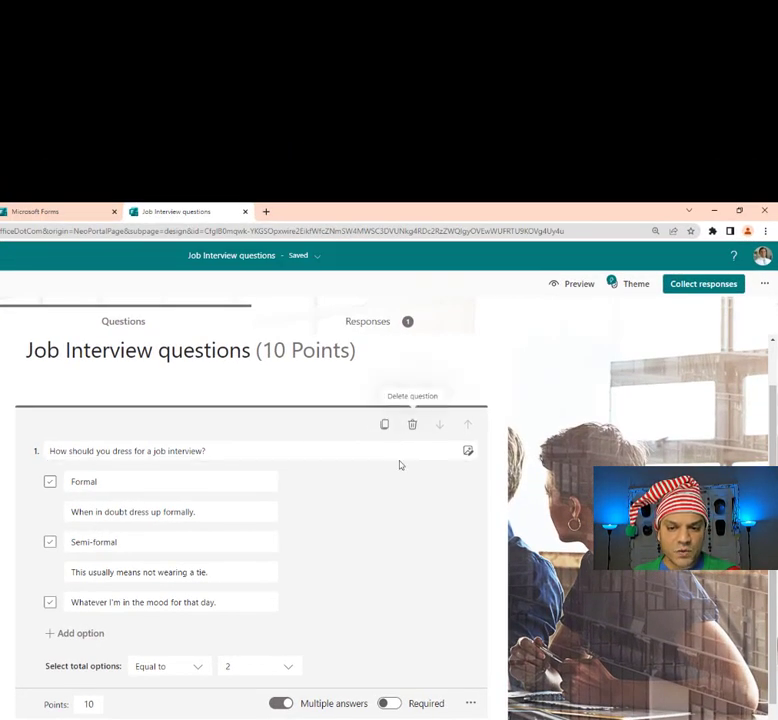
pyautogui.click(469, 453)
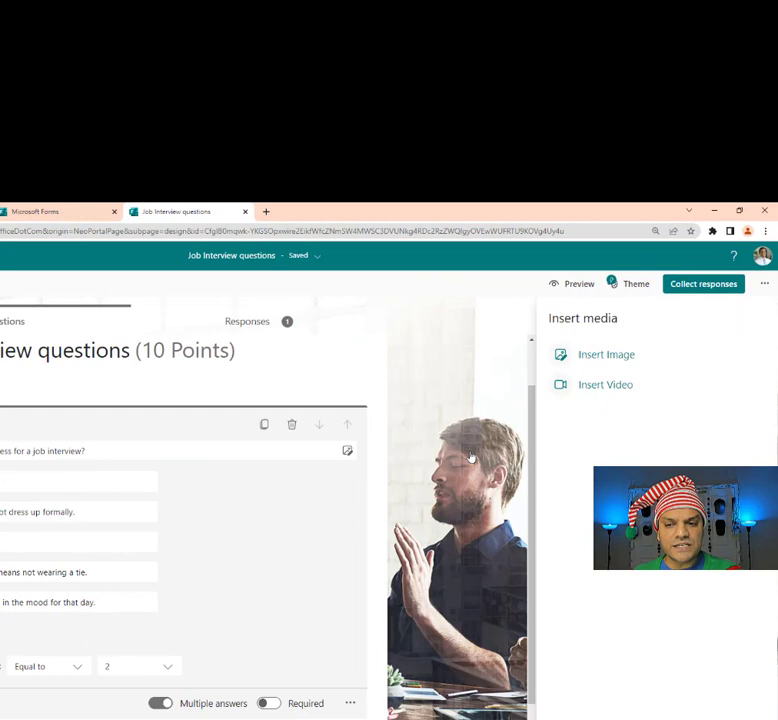
pyautogui.click(632, 361)
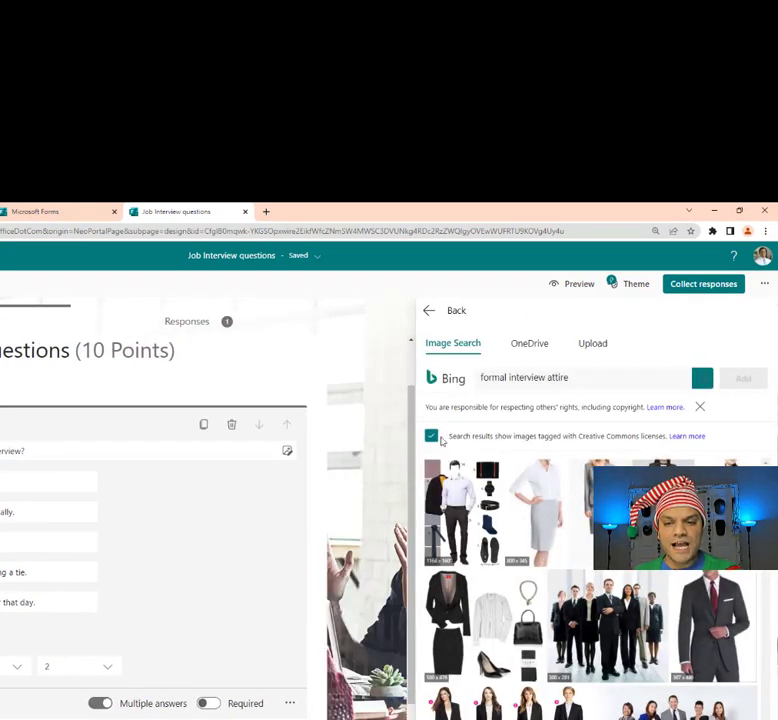
pyautogui.click(587, 379)
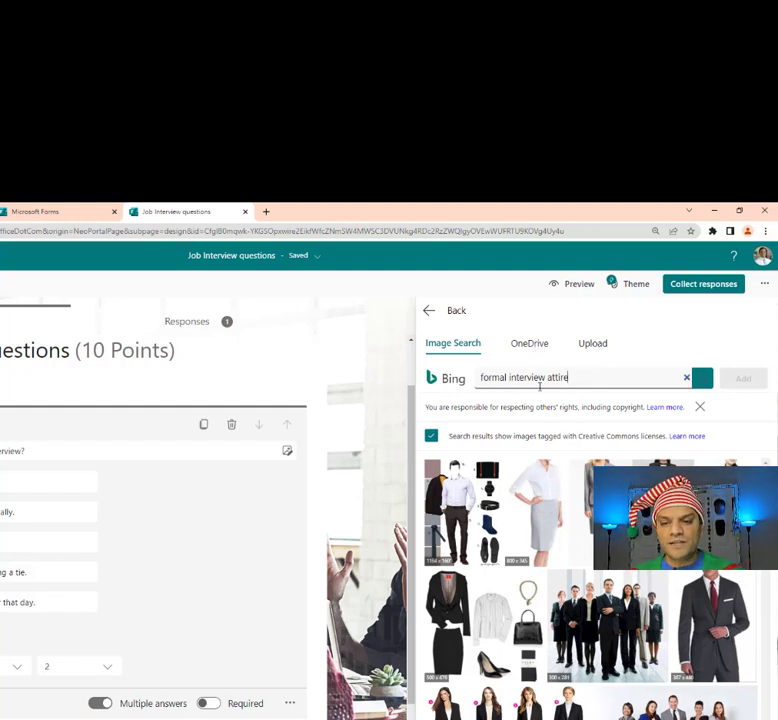
pyautogui.scroll(-2, 549, 490)
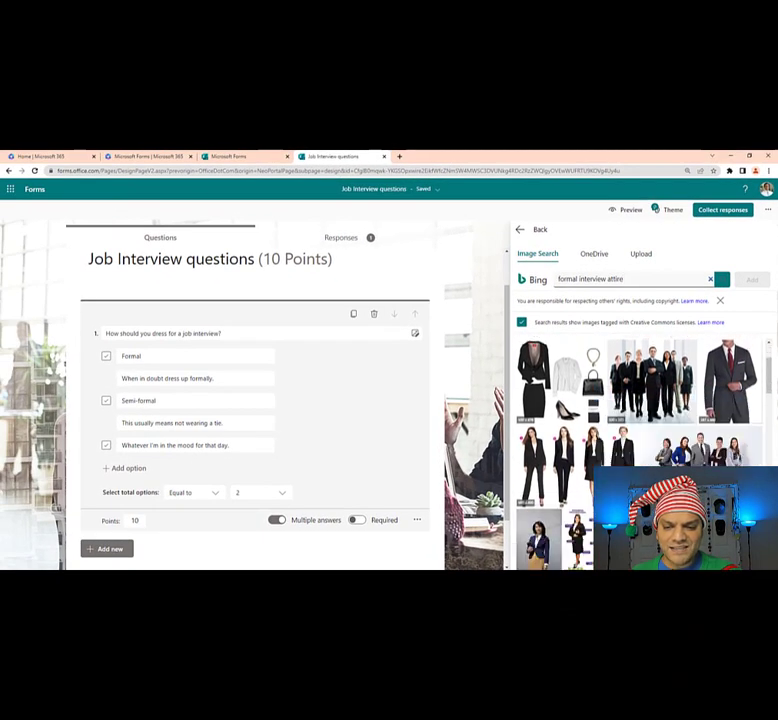
pyautogui.click(623, 279)
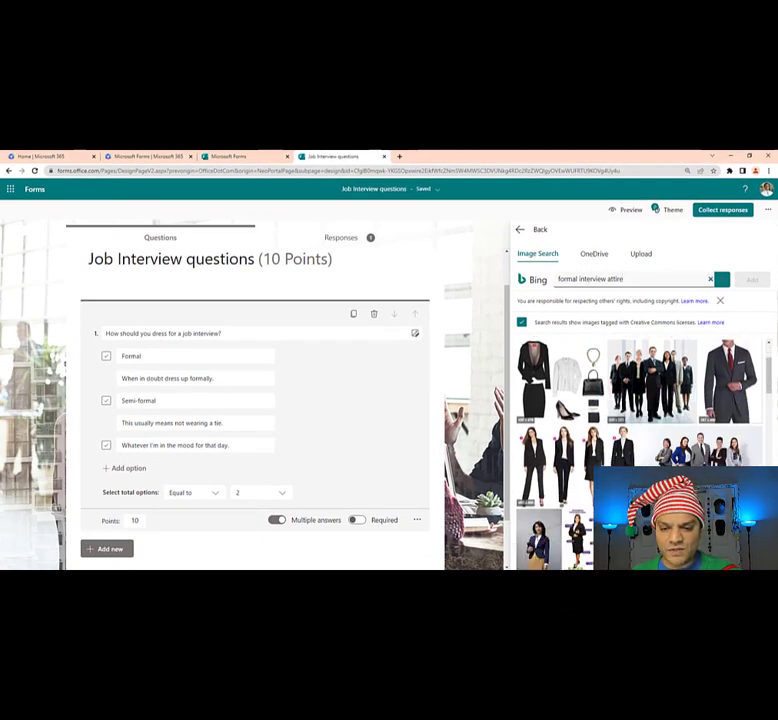
pyautogui.scroll(-2, 640, 420)
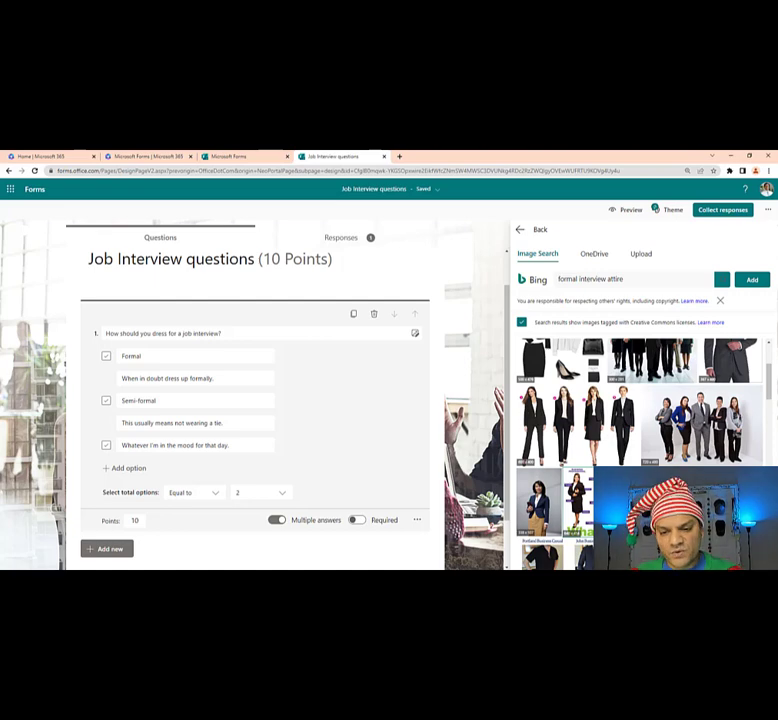
pyautogui.click(752, 279)
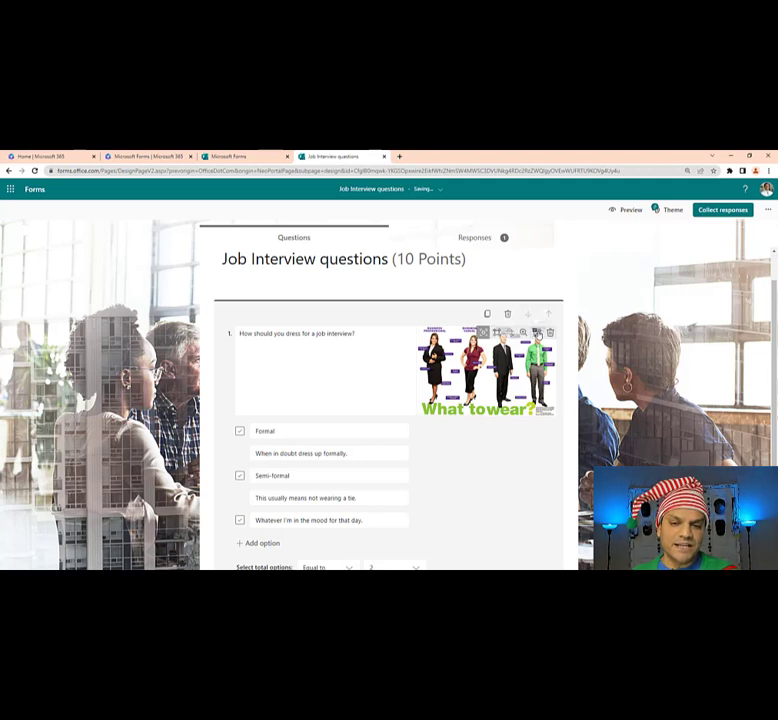
# Step: Try the enlarged layout and the zoom controls on the dress question's picture, and return it to the small layout
pyautogui.click(537, 333)
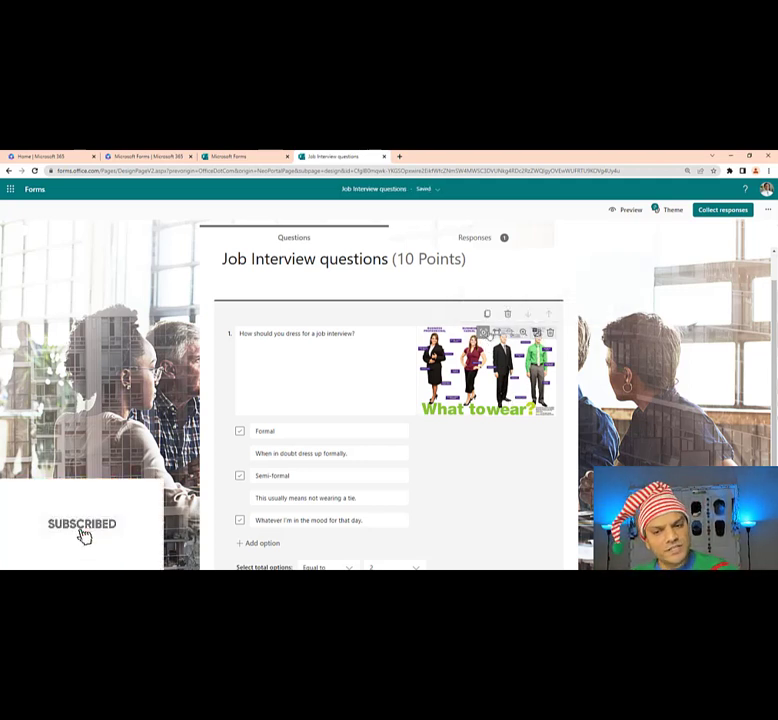
pyautogui.click(497, 333)
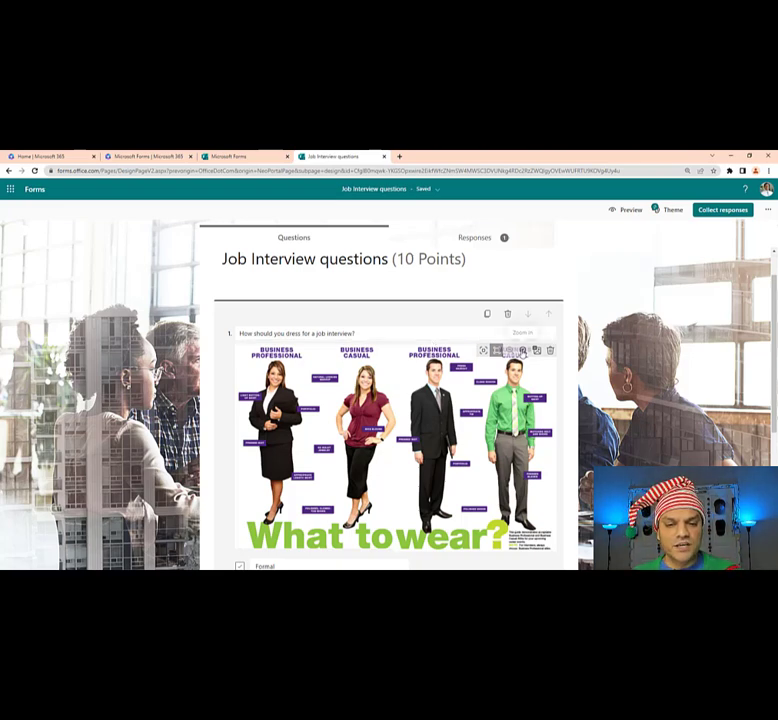
pyautogui.click(522, 350)
pyautogui.click(522, 350)
pyautogui.click(509, 350)
pyautogui.click(509, 350)
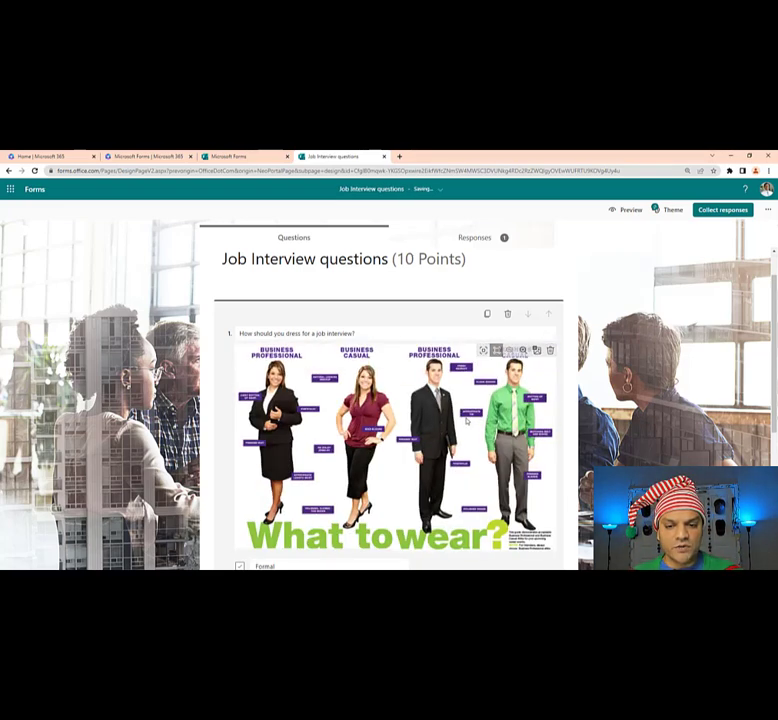
pyautogui.click(486, 350)
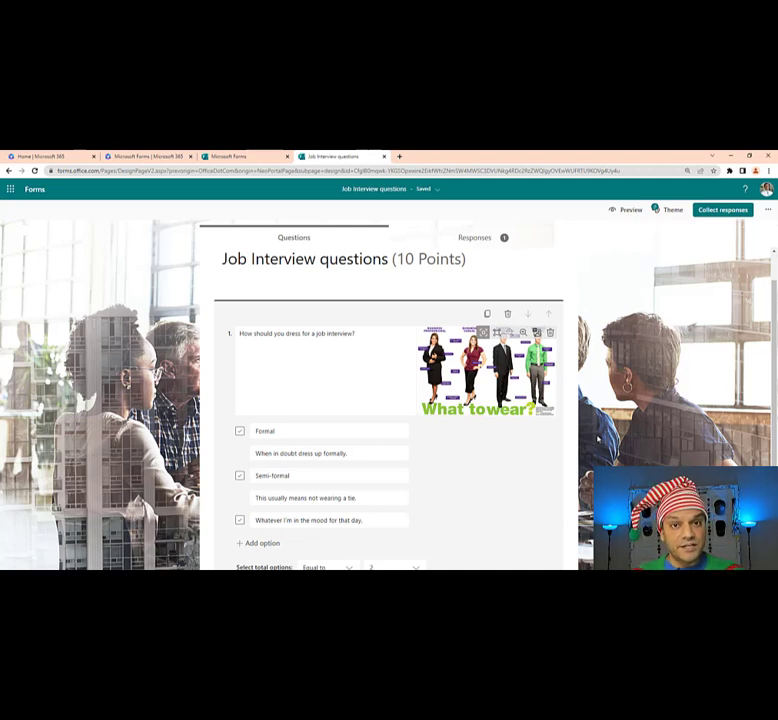
# Step: Add a second Choice question reading "What should you always do after an interview?"
pyautogui.scroll(-3, 509, 486)
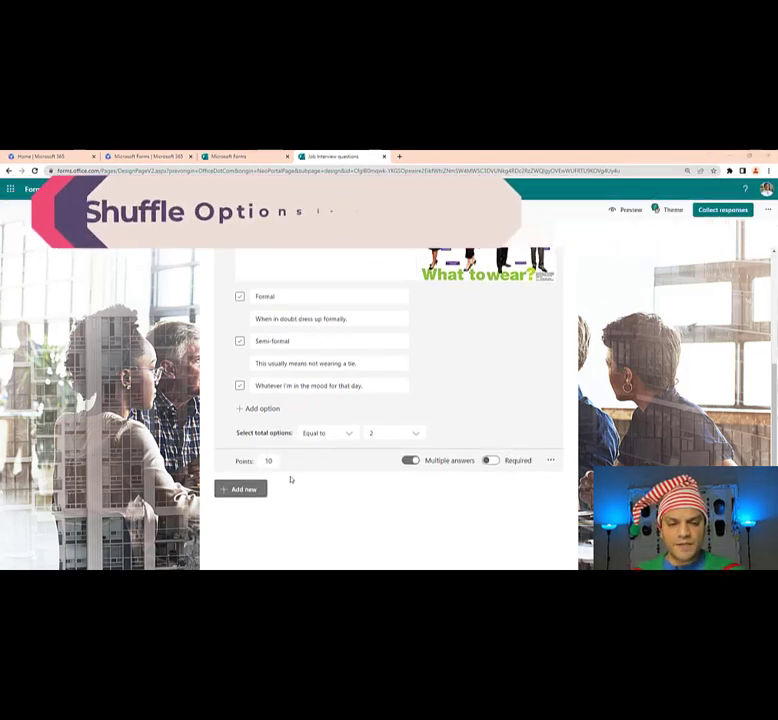
pyautogui.click(262, 494)
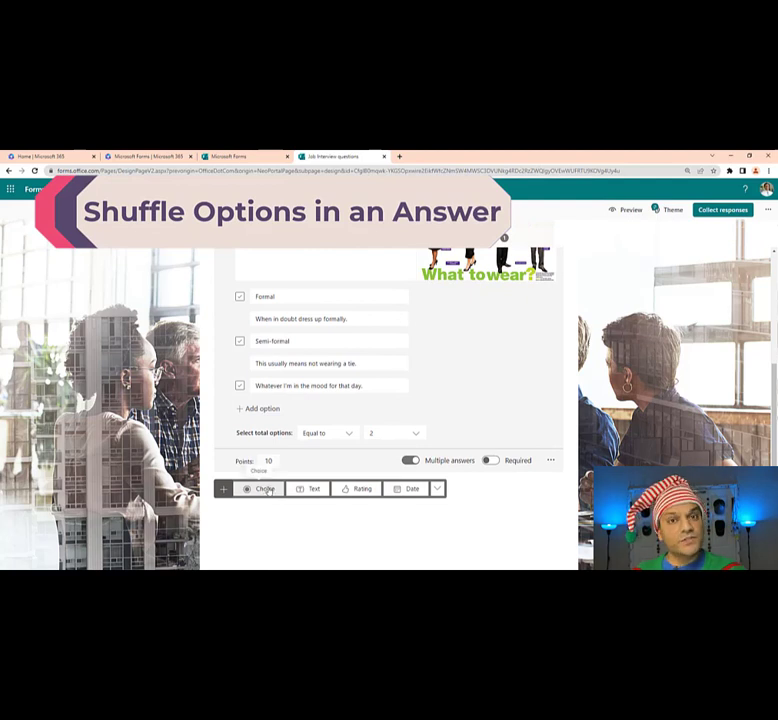
pyautogui.click(265, 489)
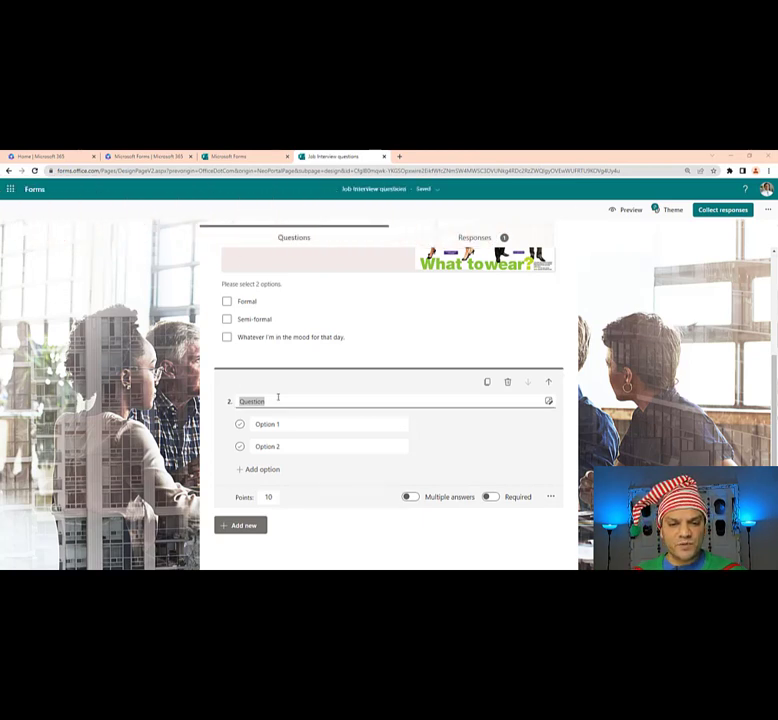
pyautogui.moveTo(285, 399); pyautogui.dragTo(233, 402)
pyautogui.write('What should you always do after an interview?')
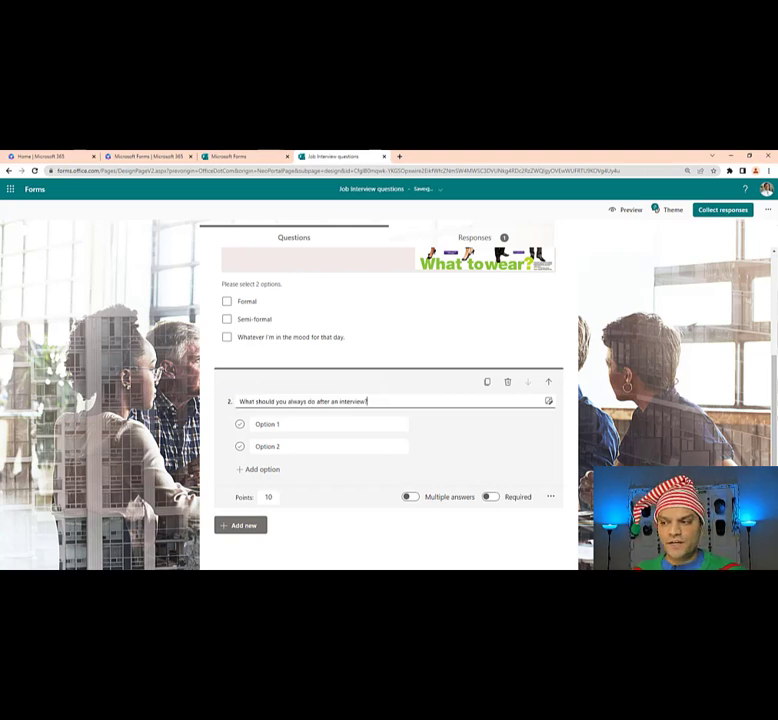
# Step: Fill in the first three answer options of the second question: "Thank the interviewer", "Ask about pay" and "Call them several times"
pyautogui.click(313, 429)
pyautogui.write('Thank the interviewer')
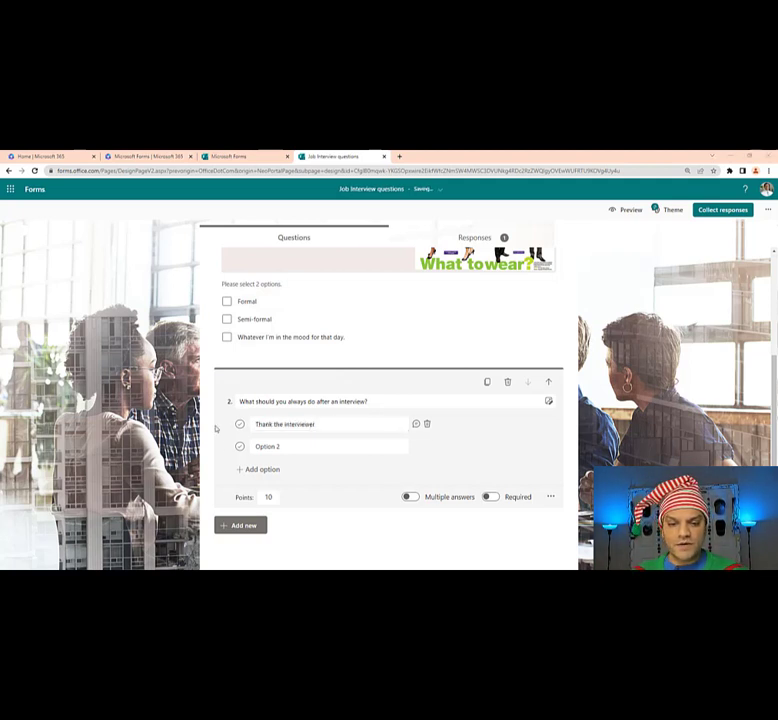
pyautogui.click(289, 445)
pyautogui.write('Ask about pay')
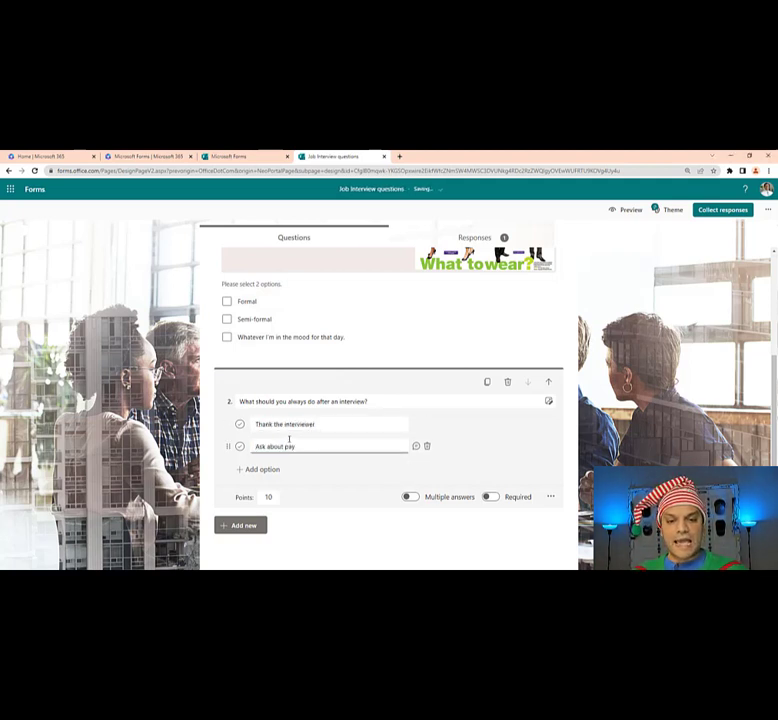
pyautogui.click(270, 469)
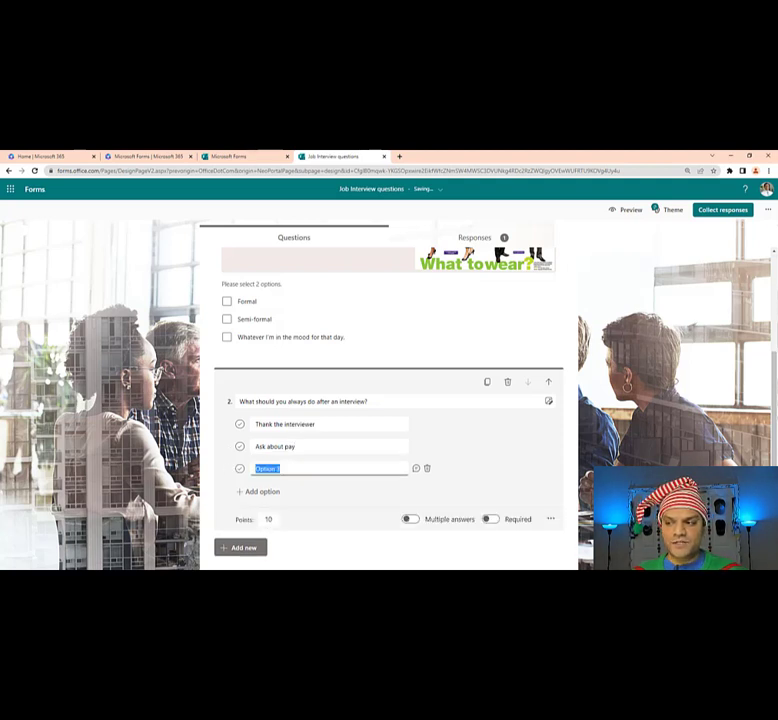
pyautogui.hotkey('alt', 'Tab')
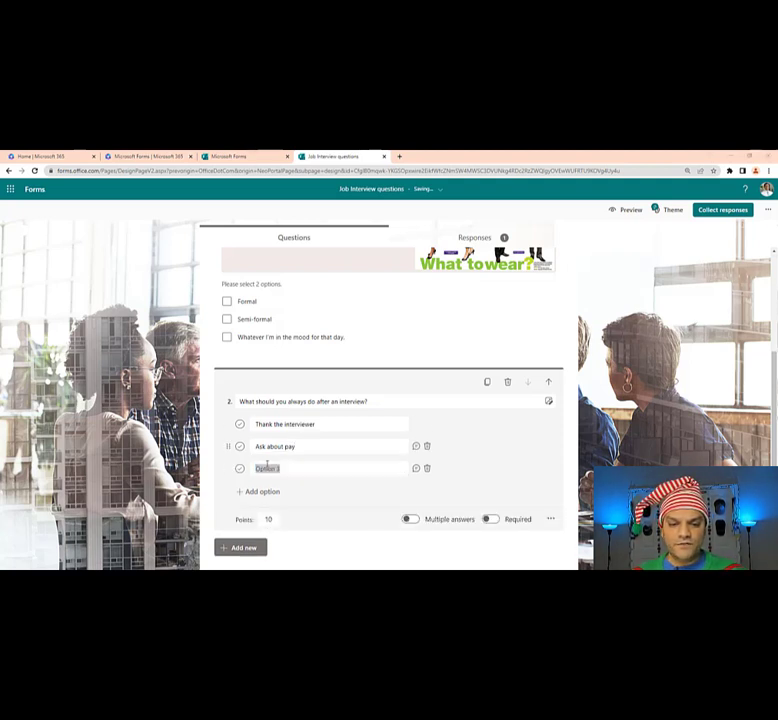
pyautogui.hotkey('alt', 'Tab')
pyautogui.write('Call them several times')
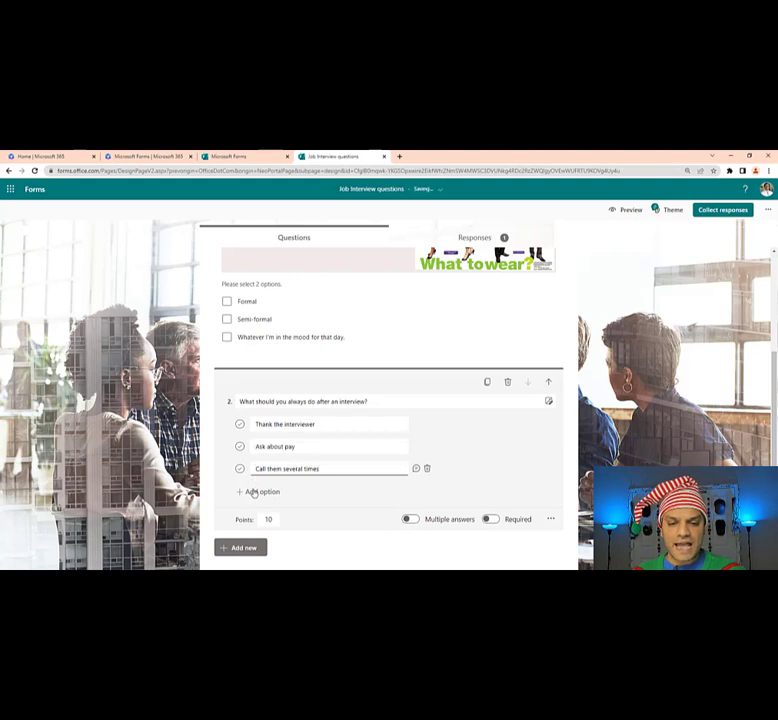
# Step: Add a fourth answer option reading "Runaway" to the second question
pyautogui.click(255, 494)
pyautogui.hotkey('alt', 'Tab')
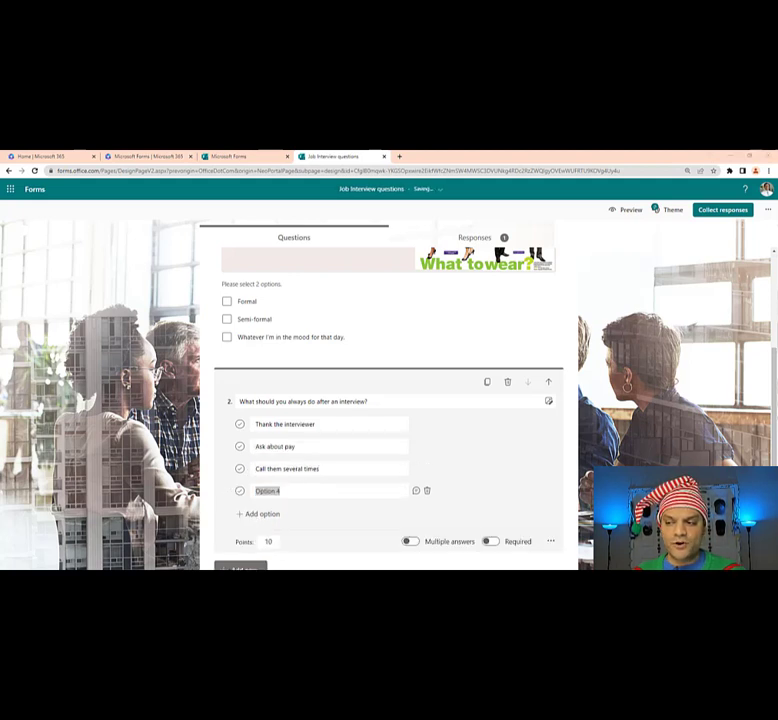
pyautogui.click(302, 494)
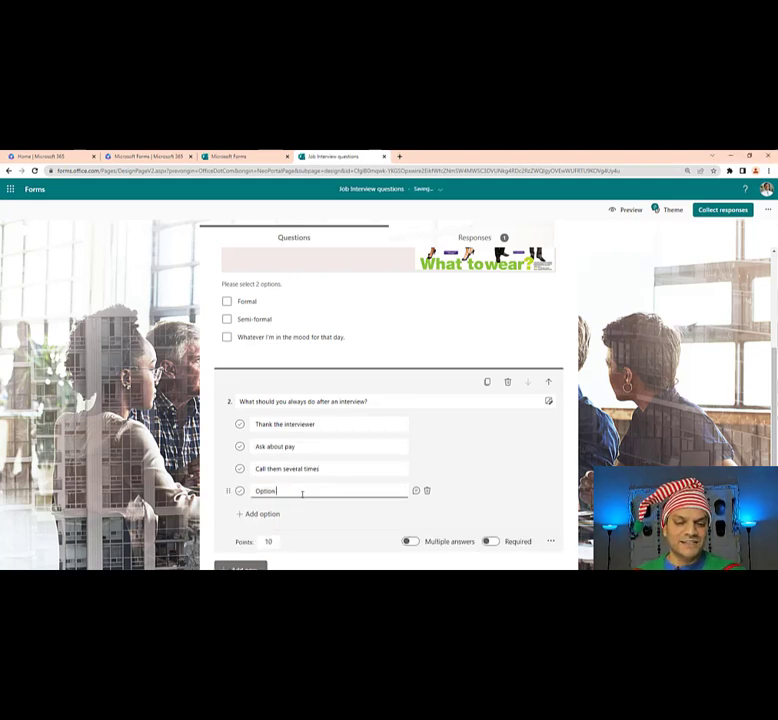
pyautogui.press('BackSpace')
pyautogui.press('BackSpace')
pyautogui.press('BackSpace')
pyautogui.press('BackSpace')
pyautogui.press('BackSpace')
pyautogui.press('BackSpace')
pyautogui.write('Runaway')
pyautogui.scroll(-1, 469, 470)
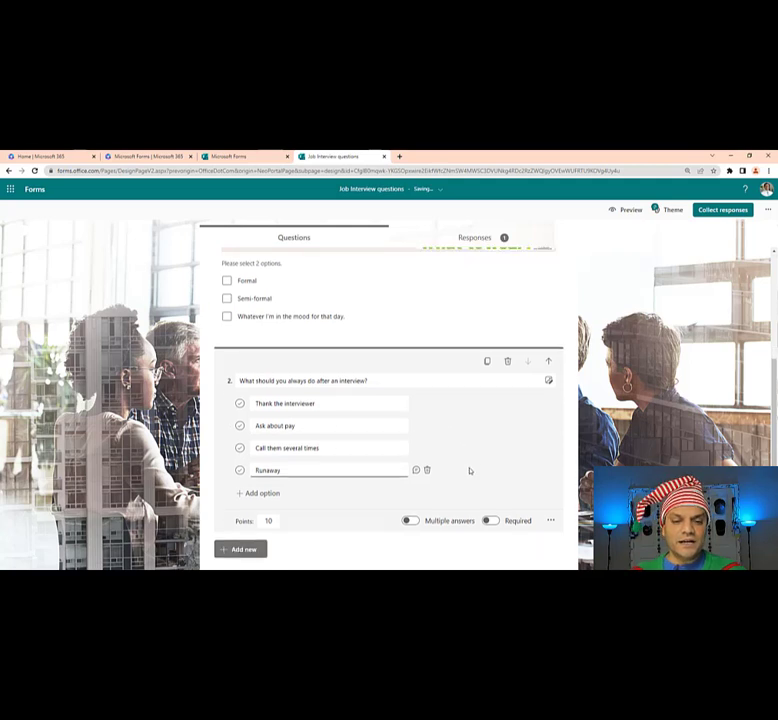
# Step: Mark "Thank the interviewer" as the correct answer of the second question
pyautogui.scroll(-1, 469, 470)
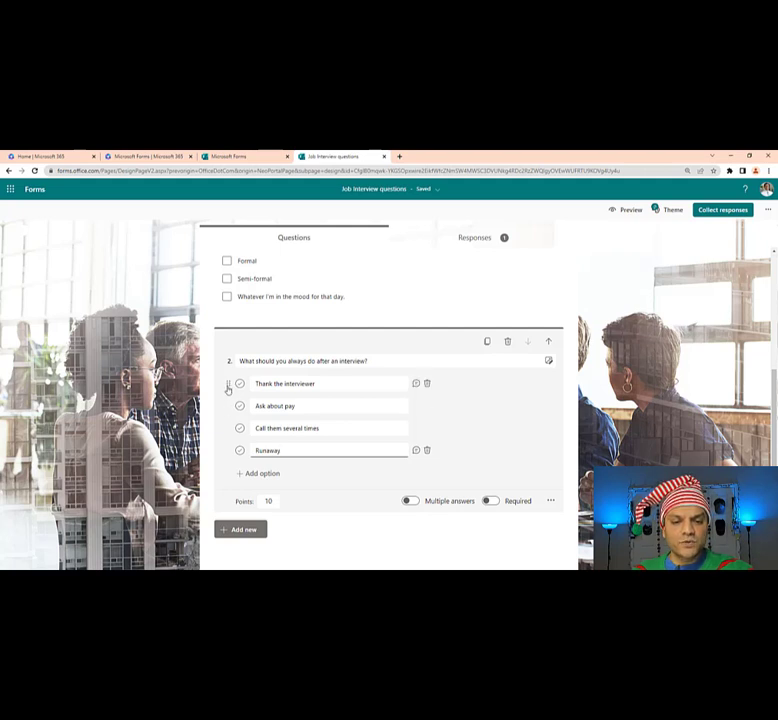
pyautogui.click(229, 389)
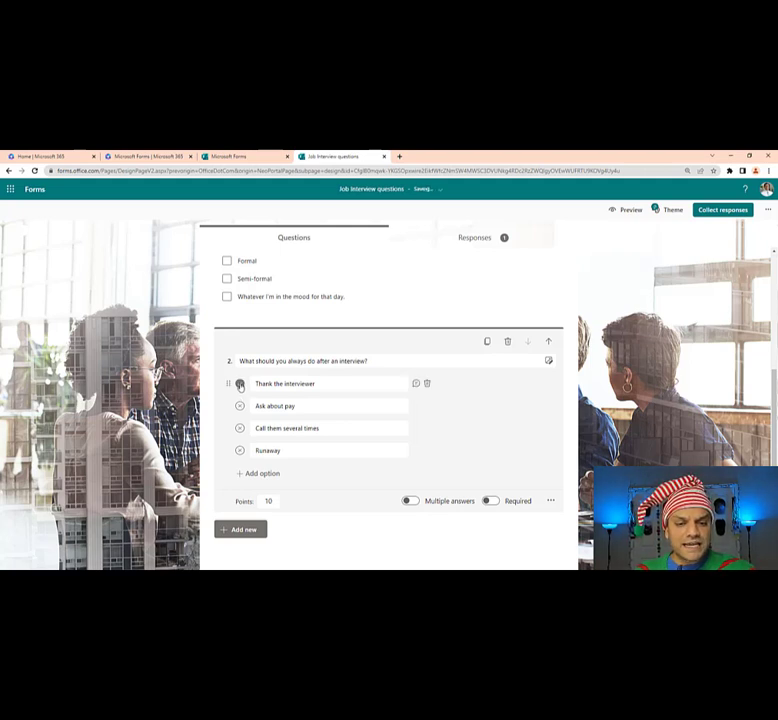
pyautogui.click(240, 385)
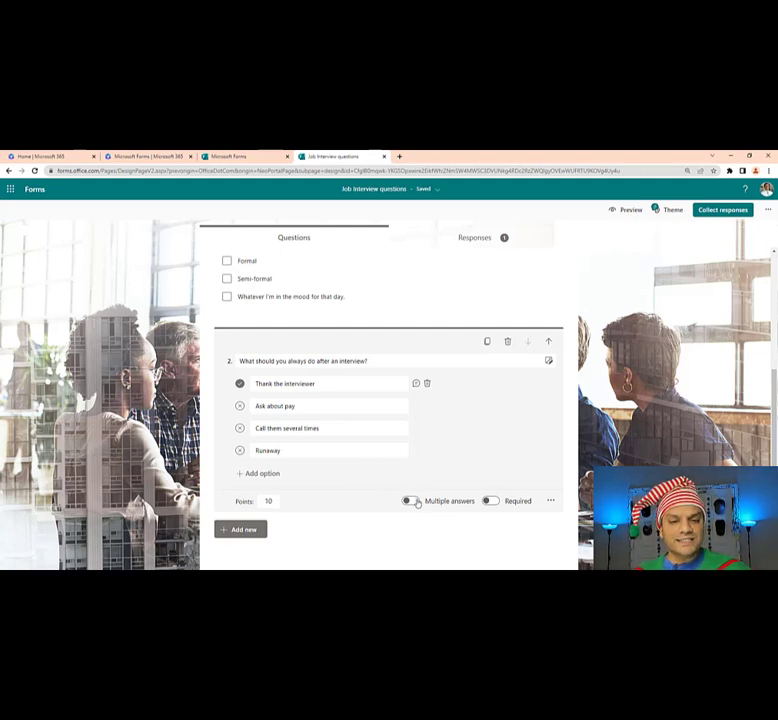
# Step: Turn on shuffled options for the question "What should you always do after an interview?"
pyautogui.scroll(3, 418, 502)
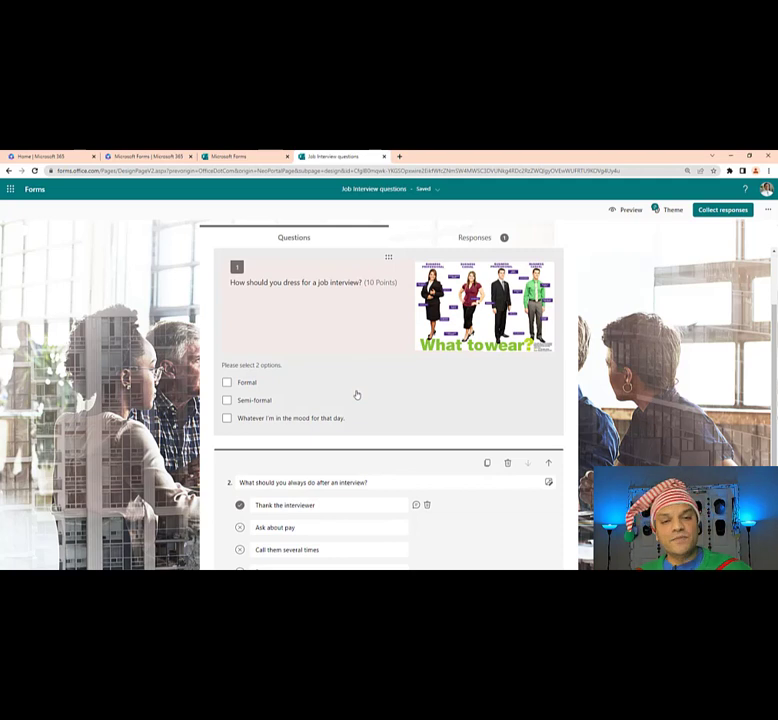
pyautogui.scroll(-4, 355, 425)
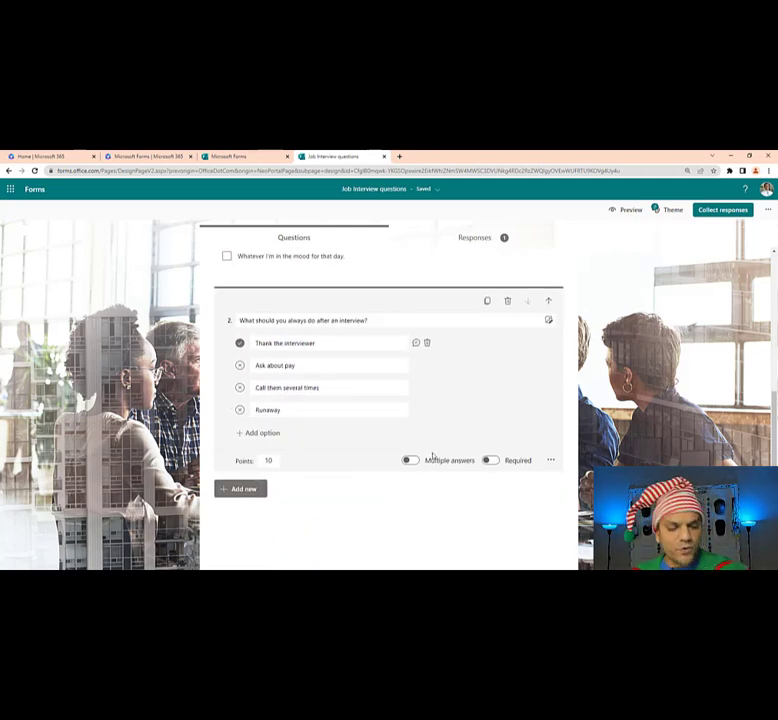
pyautogui.click(552, 463)
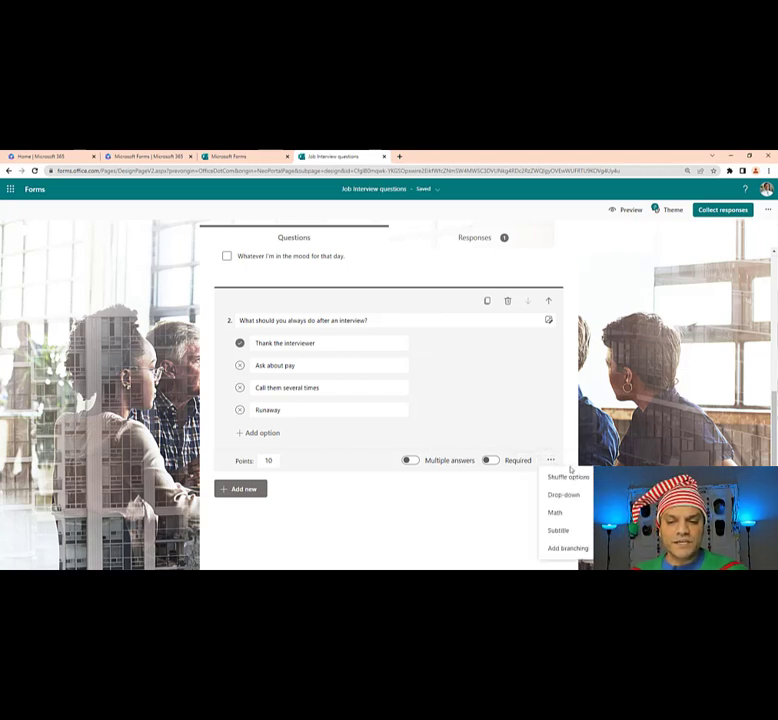
pyautogui.click(573, 479)
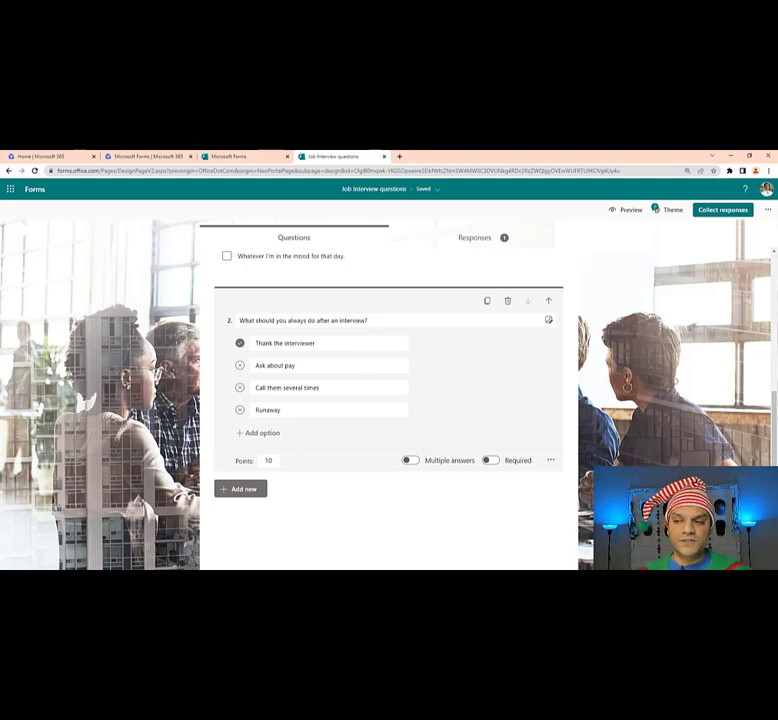
# Step: Insert the colourful "Thank You!" picture into the second question using an image search for "thank you for consideration"
pyautogui.click(550, 321)
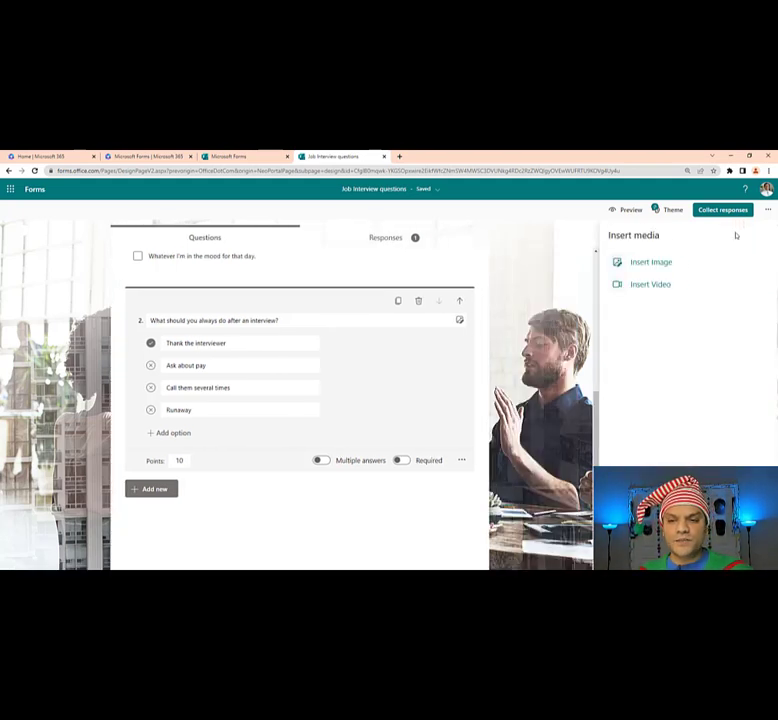
pyautogui.click(641, 271)
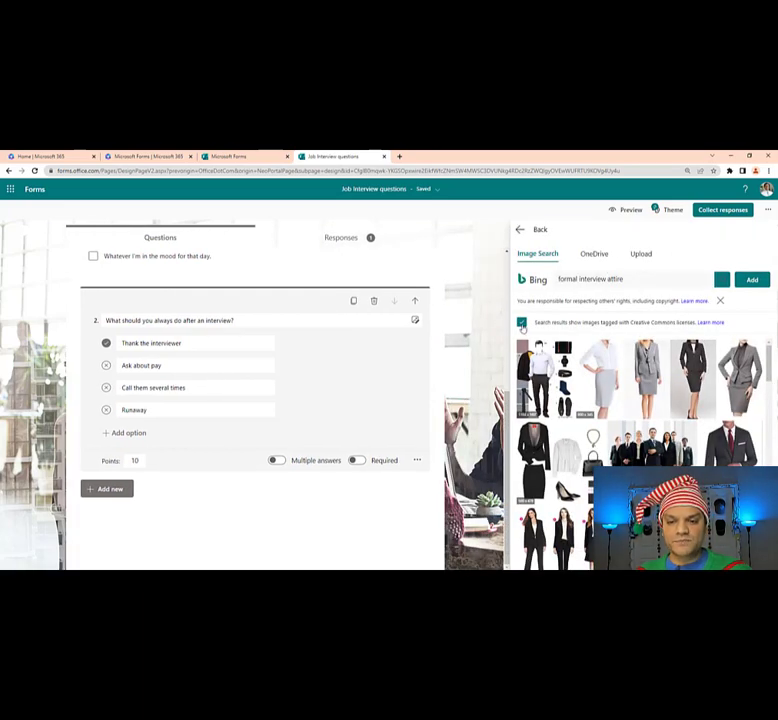
pyautogui.click(710, 280)
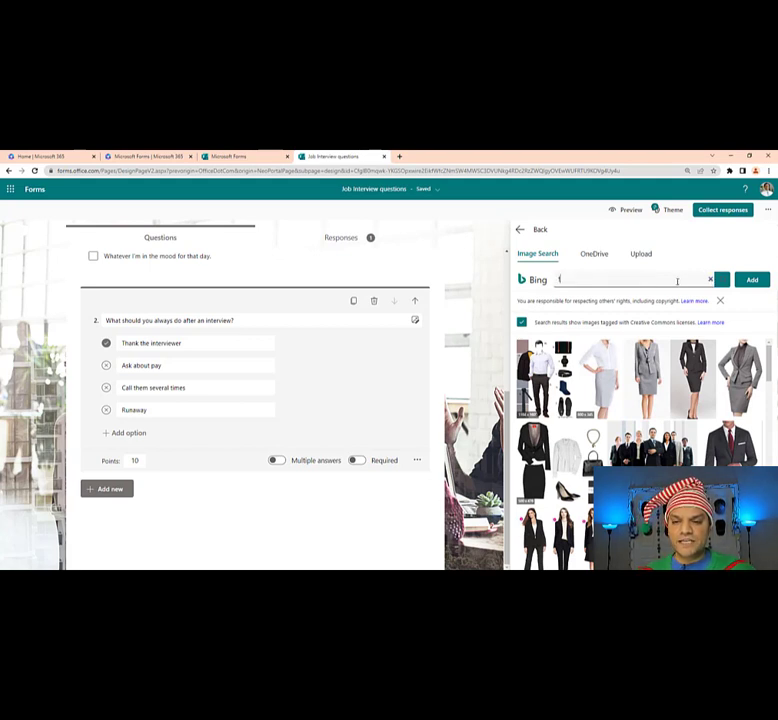
pyautogui.write('thank you for consider')
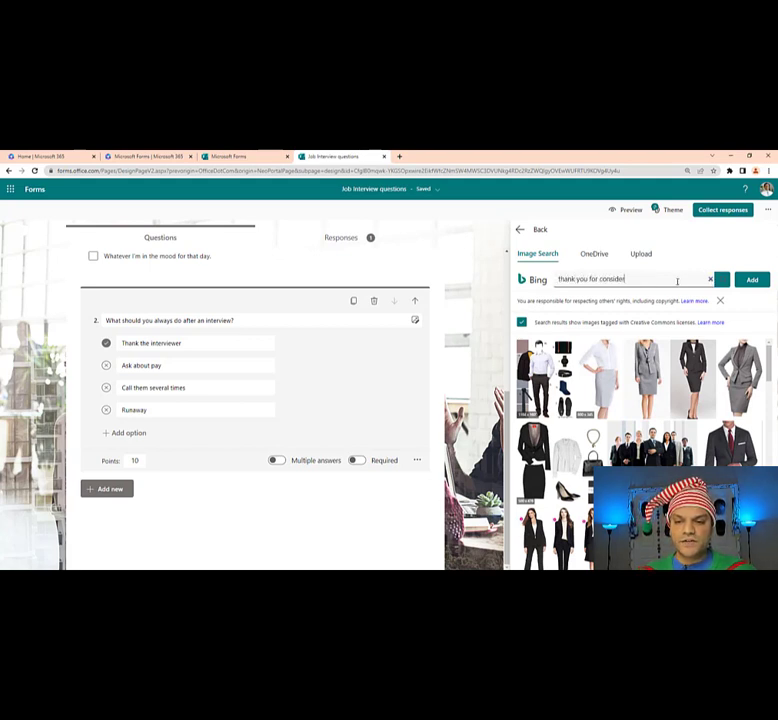
pyautogui.write('ation')
pyautogui.press('Return')
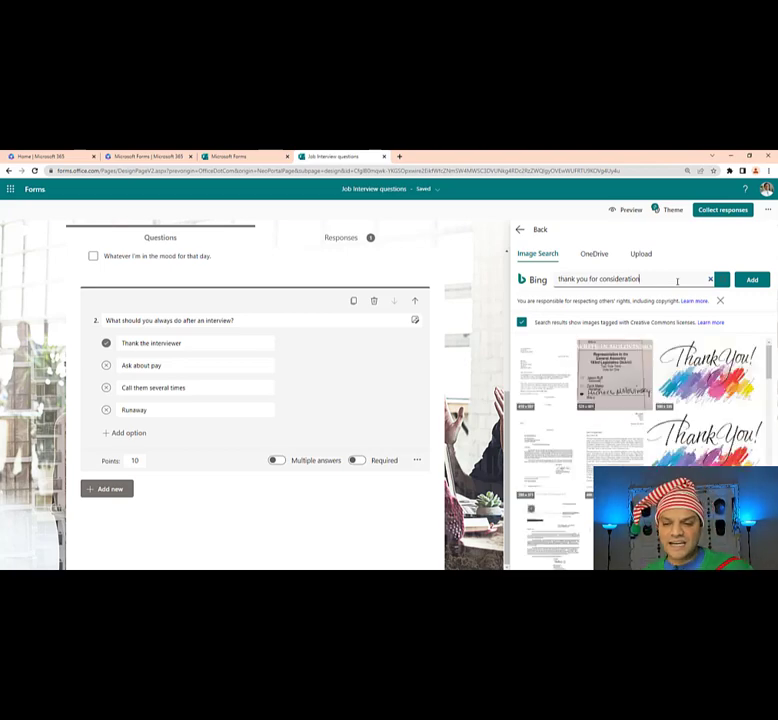
pyautogui.scroll(-3, 622, 435)
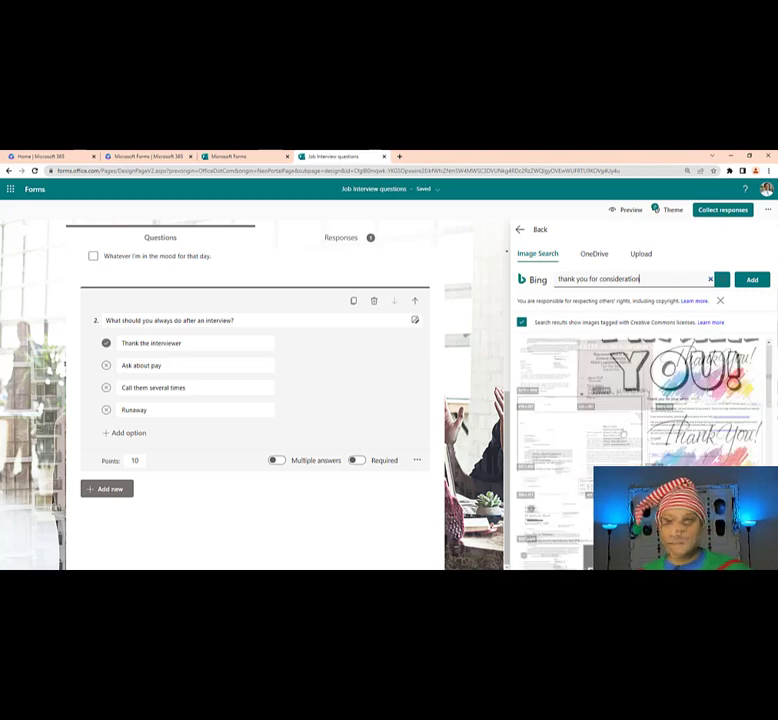
pyautogui.click(745, 400)
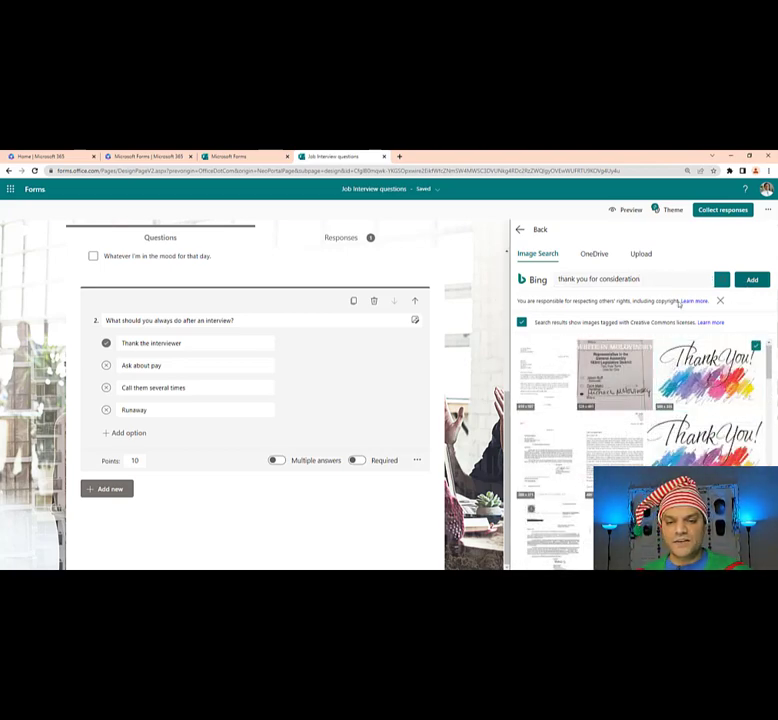
pyautogui.click(752, 279)
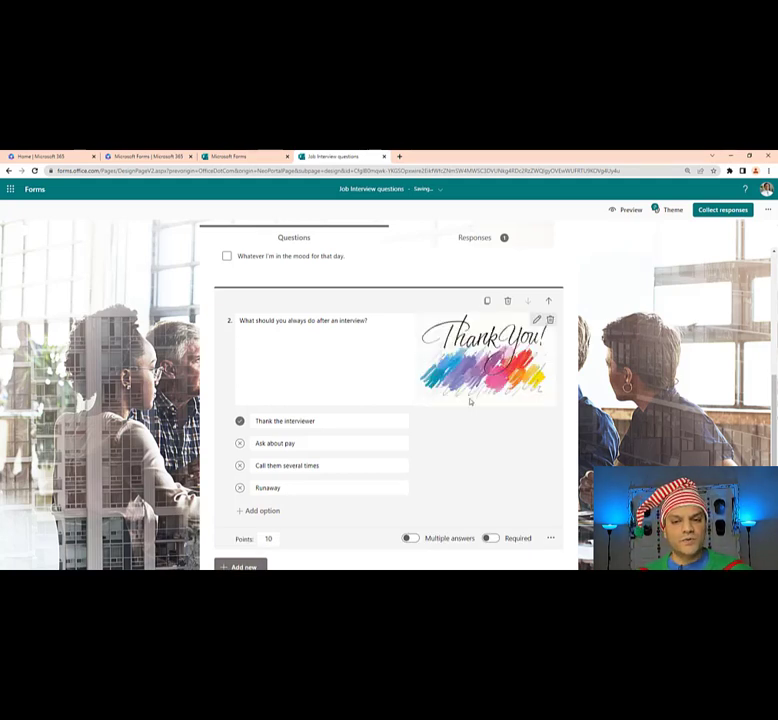
pyautogui.moveTo(531, 325)
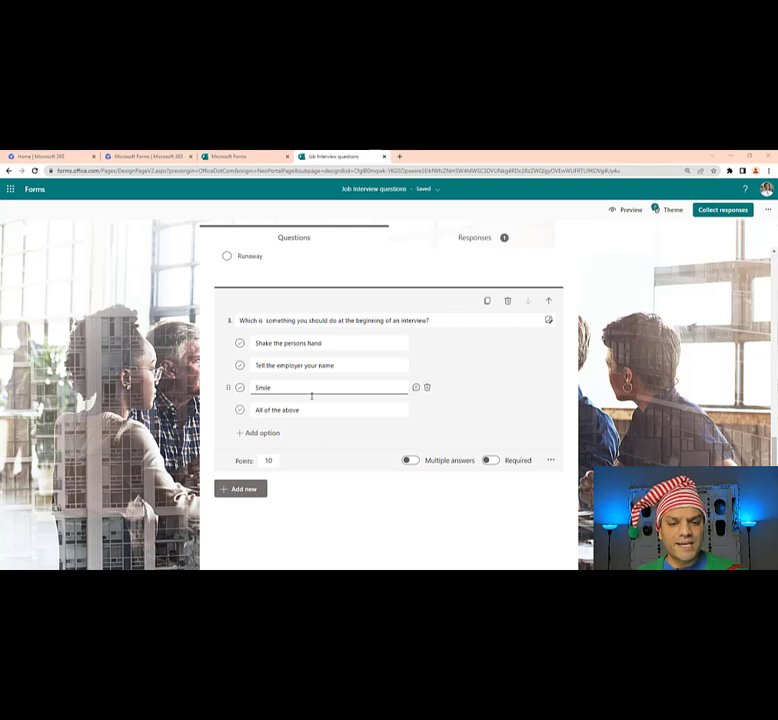
# Step: Mark "All of the above" as the correct answer of the third question and make the question required
pyautogui.click(240, 410)
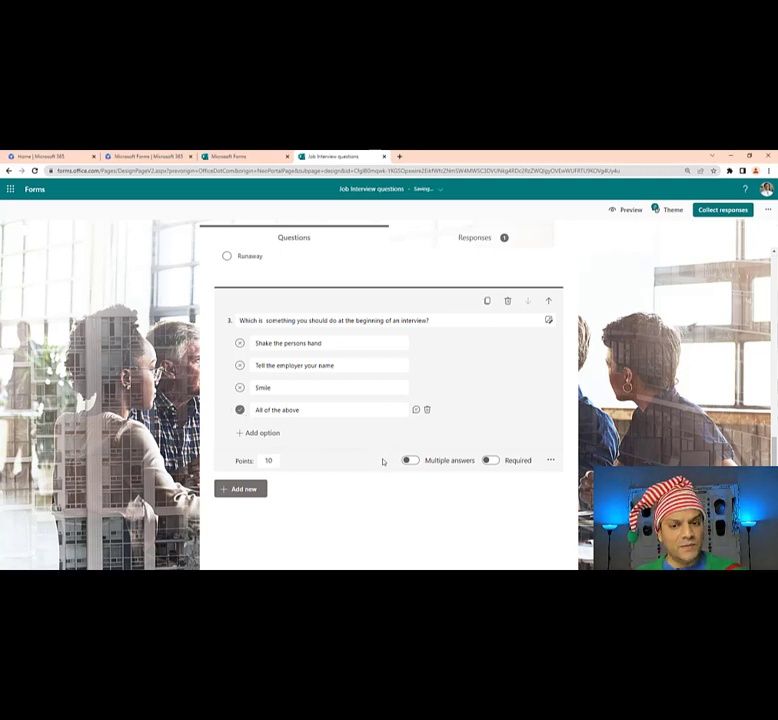
pyautogui.click(491, 461)
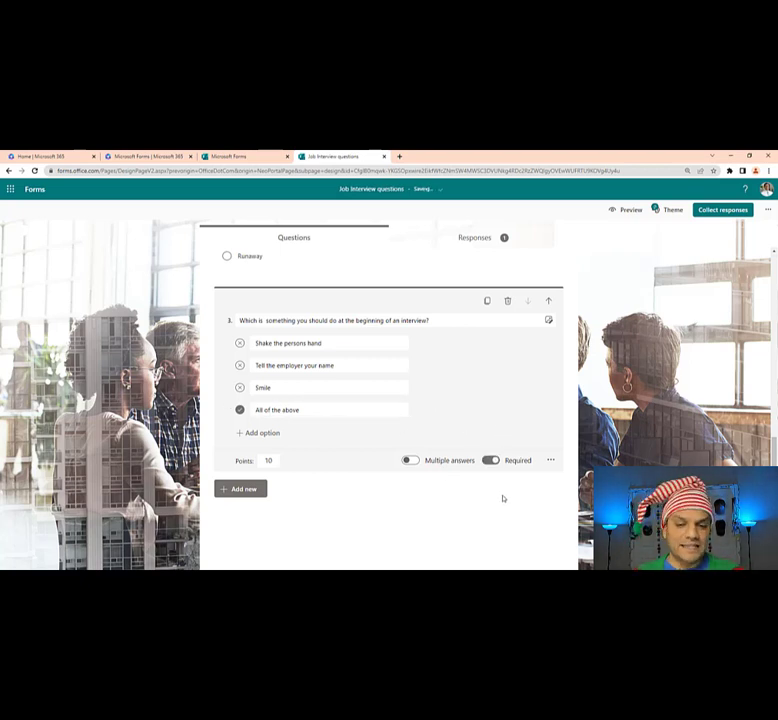
pyautogui.click(553, 461)
pyautogui.click(584, 478)
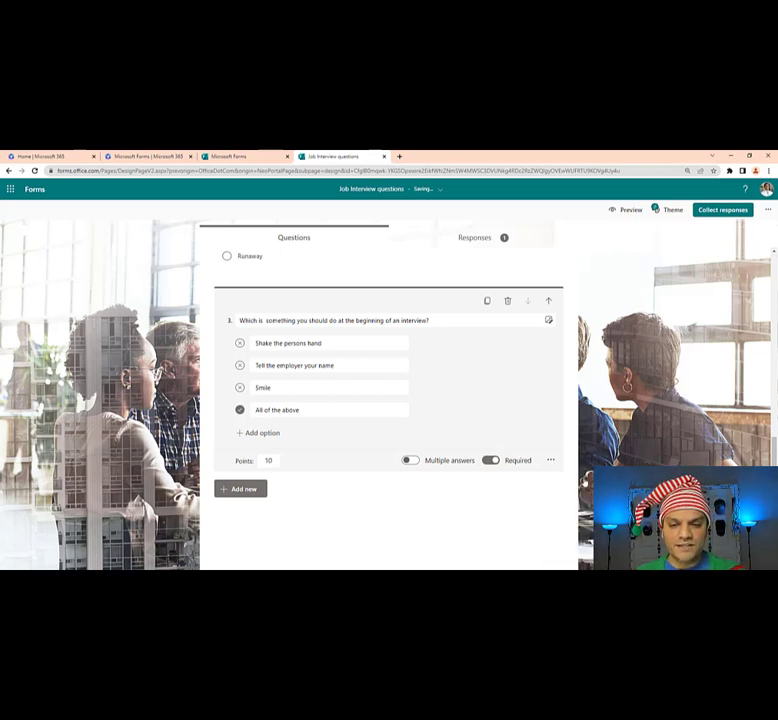
# Step: Insert the picture of two women at a laptop into the third question from an "interview introduction" image search
pyautogui.click(548, 320)
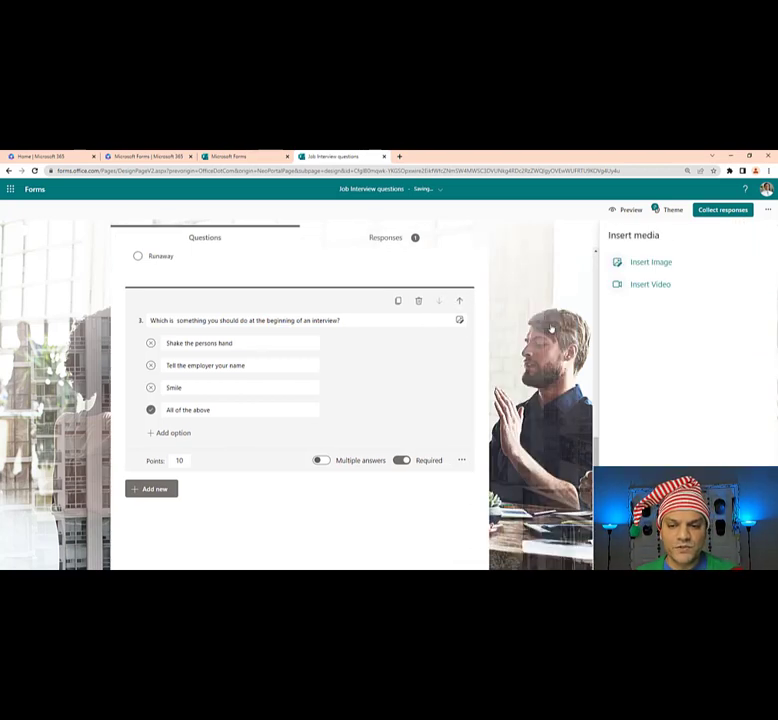
pyautogui.click(668, 263)
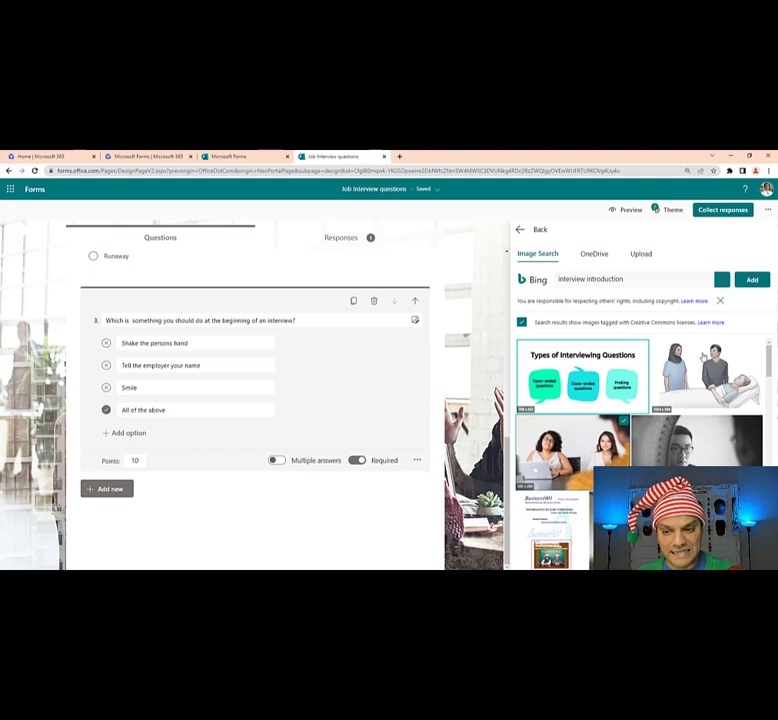
pyautogui.click(750, 280)
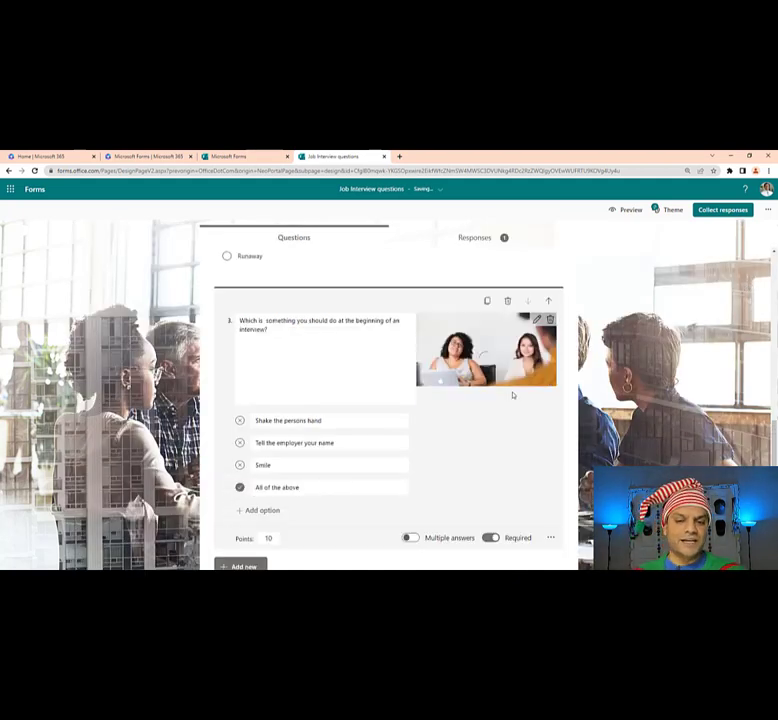
pyautogui.click(460, 493)
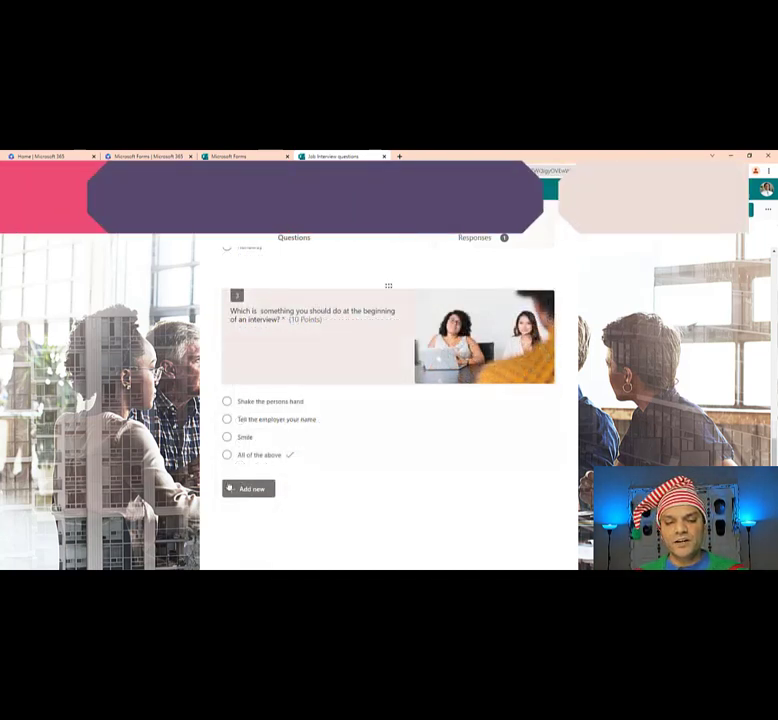
# Step: Add a Ranking question titled "What is the proper order to introduce yourself" after the third question
pyautogui.click(243, 488)
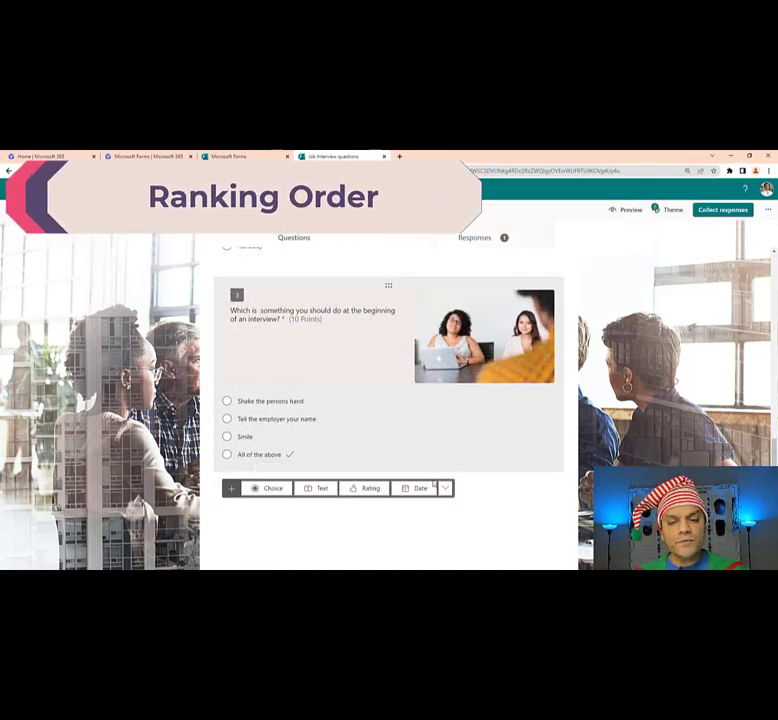
pyautogui.click(445, 488)
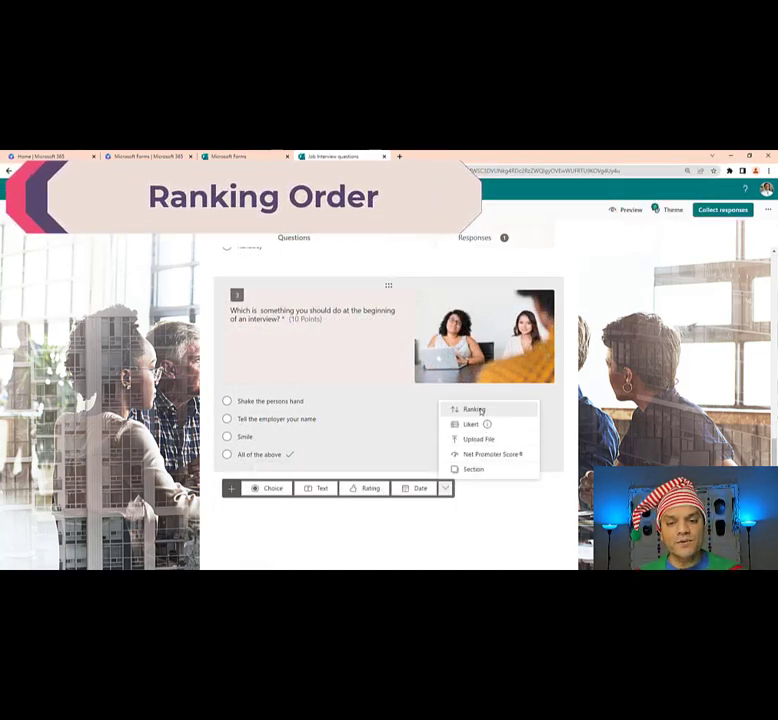
pyautogui.click(479, 410)
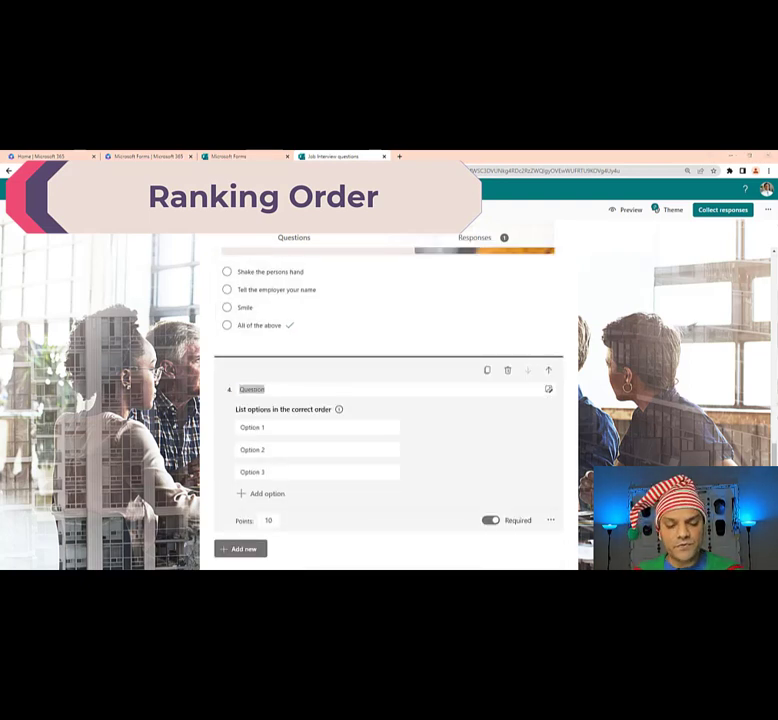
pyautogui.doubleClick(330, 389)
pyautogui.write('What is the proper order to introduce yourself')
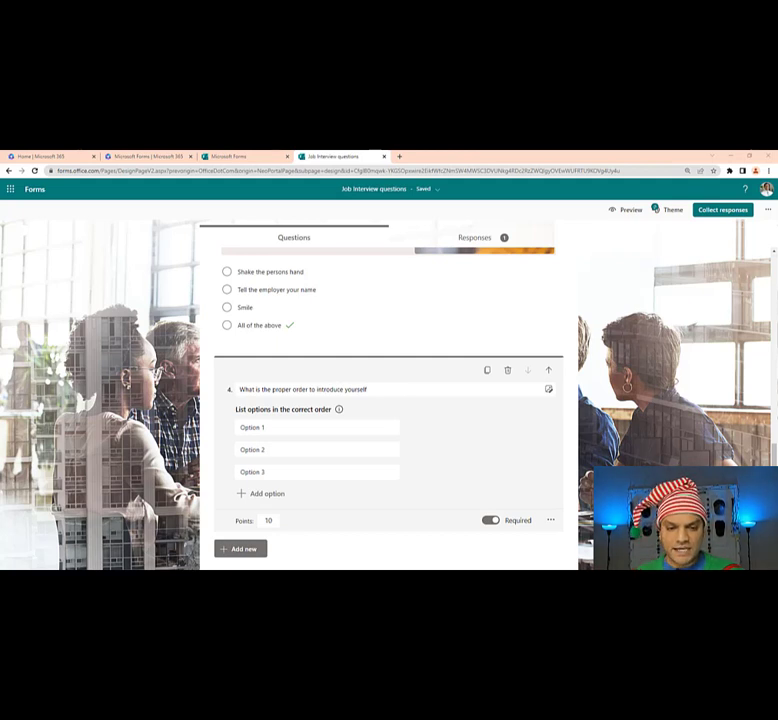
# Step: Fill in the ranking options in order: "Introduce your full name", "Tell a little about yourself" and "Why you are job searching"
pyautogui.click(297, 426)
pyautogui.write('Introduce your full name')
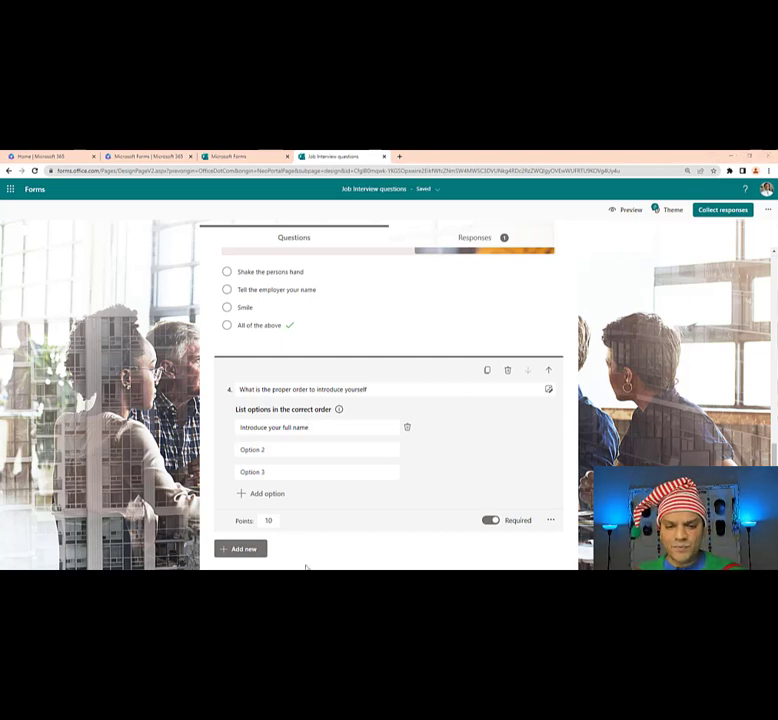
pyautogui.click(288, 450)
pyautogui.write('Tell a little about yourself')
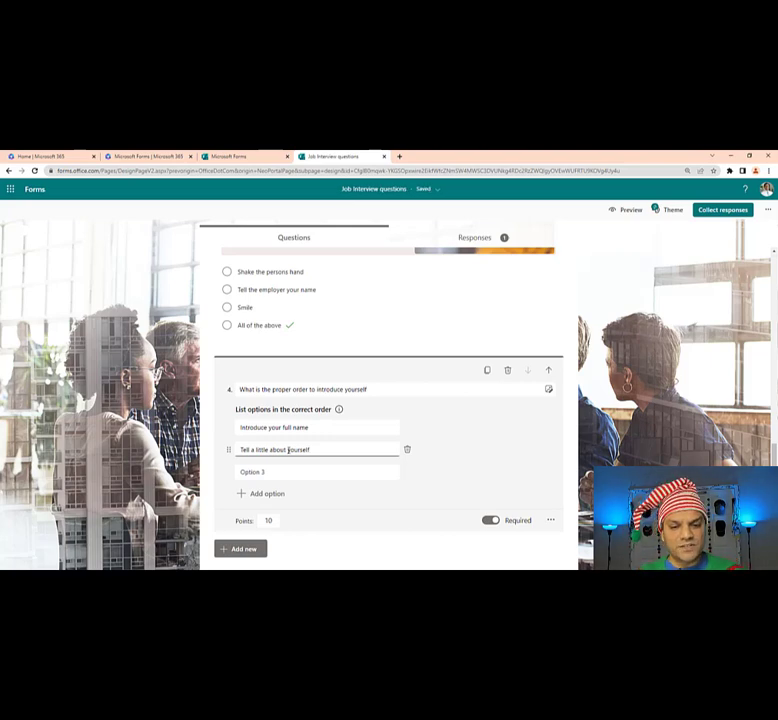
pyautogui.click(280, 472)
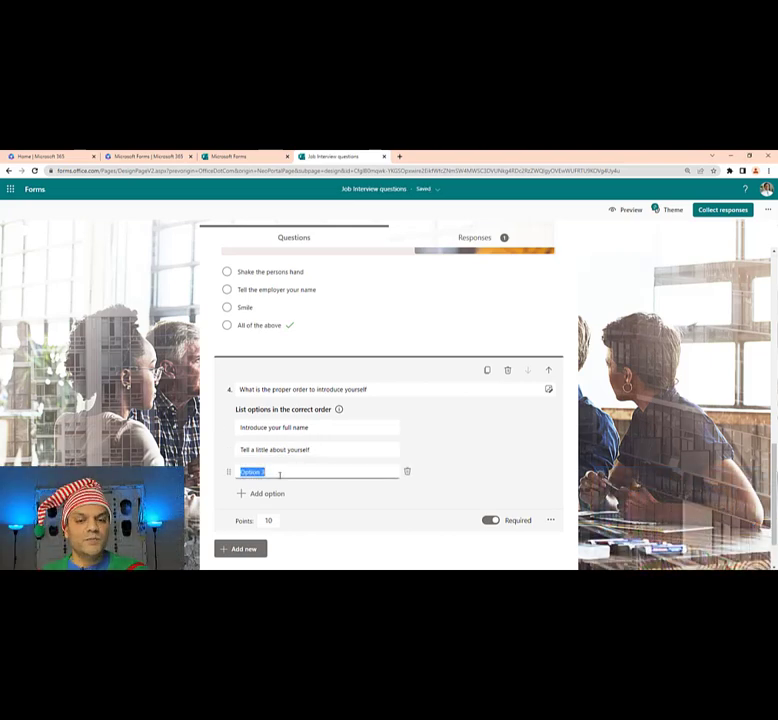
pyautogui.press('BackSpace')
pyautogui.write('Why you are job searching')
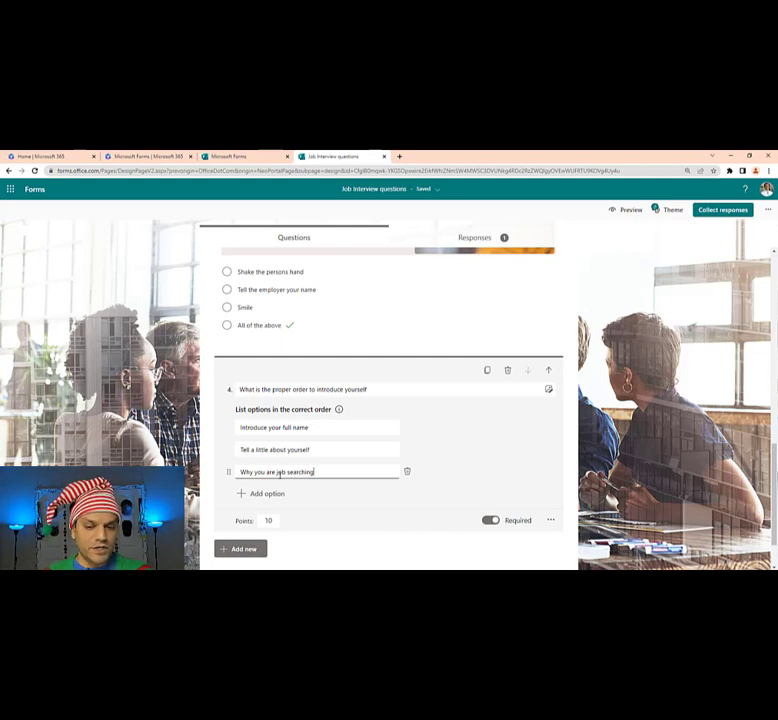
# Step: Examine the ranking question's additional settings and the information note about listing options in the correct order
pyautogui.click(550, 520)
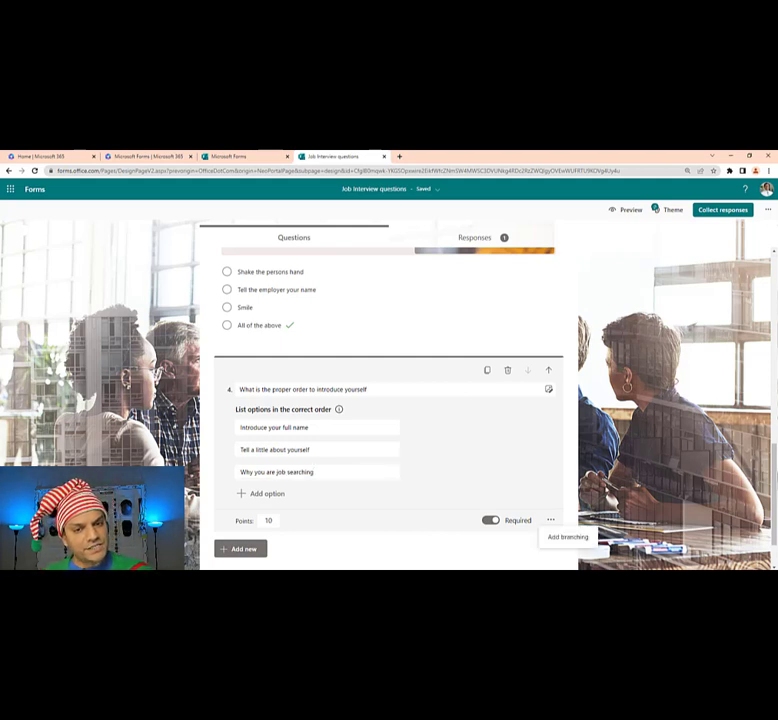
pyautogui.click(405, 490)
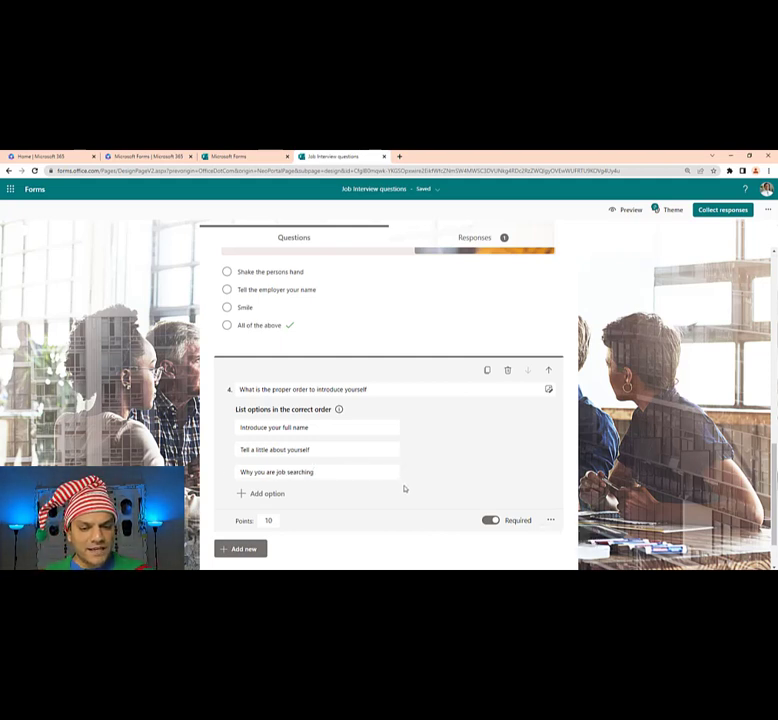
pyautogui.click(291, 427)
pyautogui.click(255, 420)
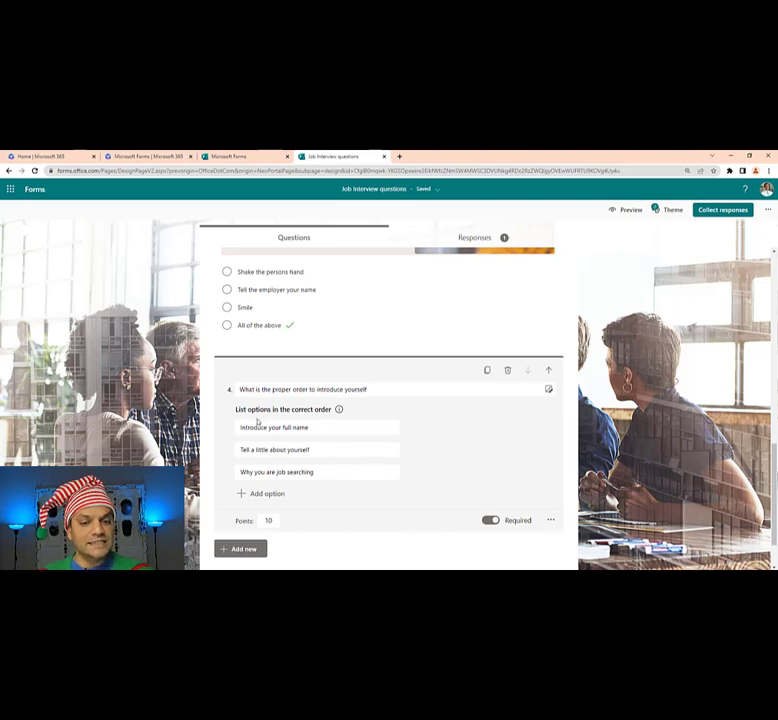
pyautogui.click(269, 427)
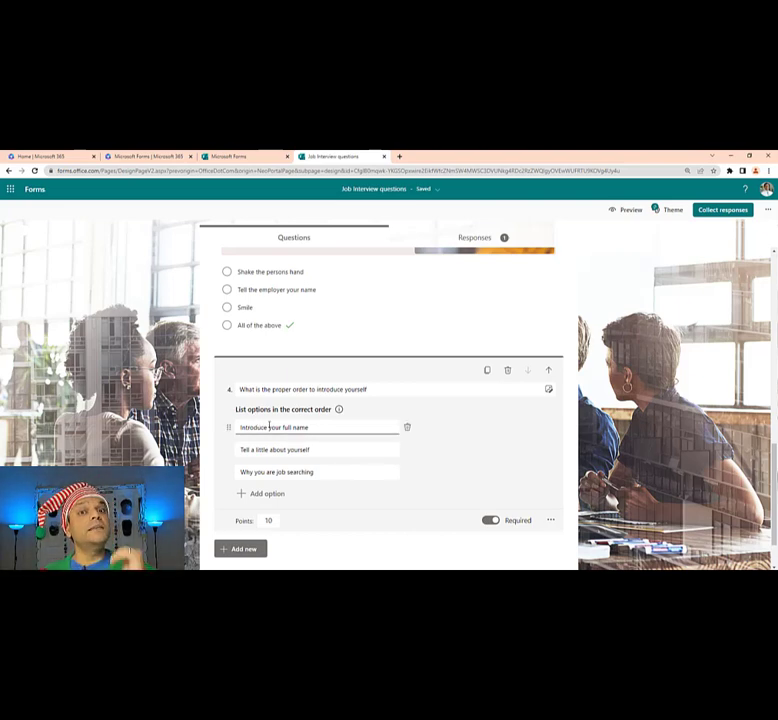
pyautogui.click(337, 410)
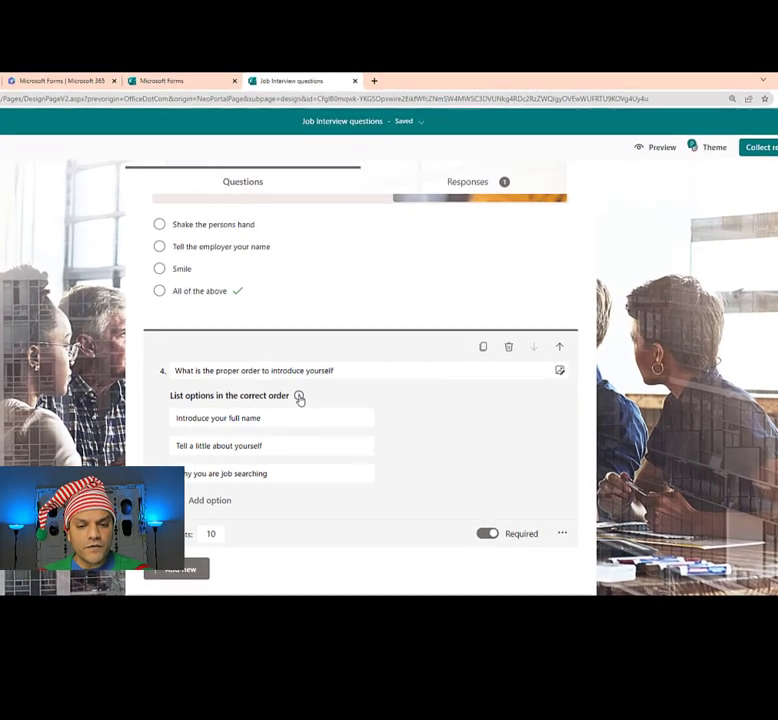
pyautogui.moveTo(292, 396)
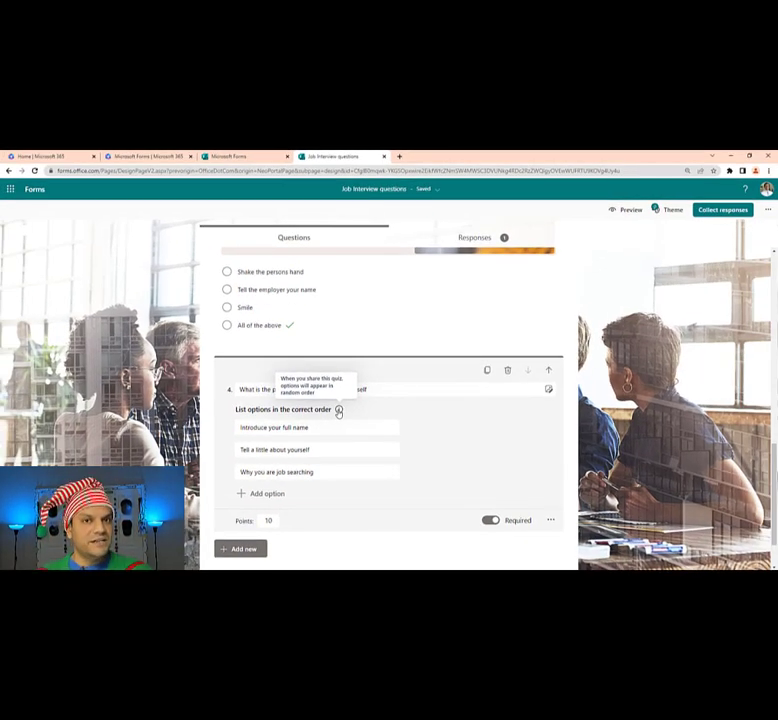
# Step: Insert the "Day 01 – Introduce yourself" picture into the fourth question from an image search for "day 1- introduce yourself"
pyautogui.click(549, 390)
pyautogui.click(652, 263)
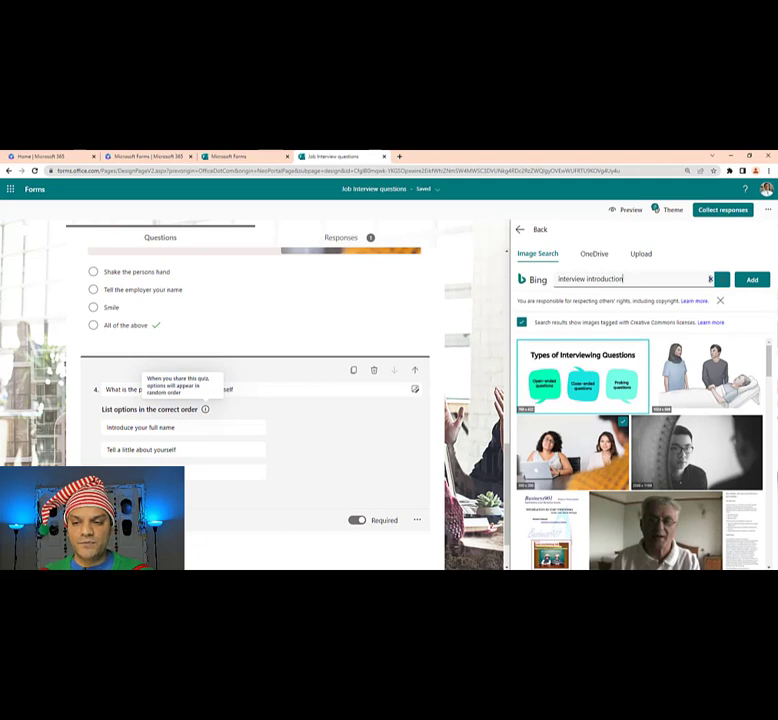
pyautogui.click(709, 279)
pyautogui.write('day')
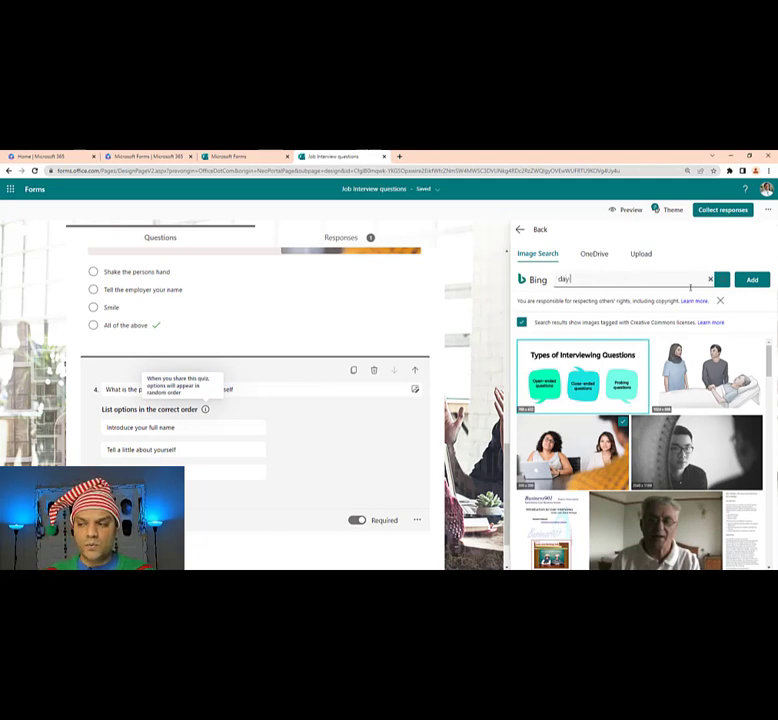
pyautogui.write(' 1- introduce')
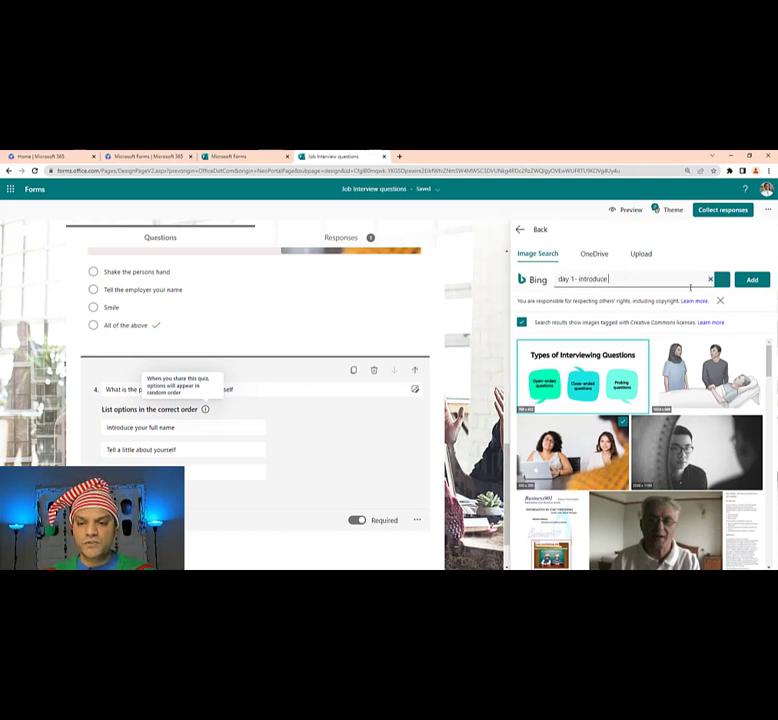
pyautogui.write(' yoursel')
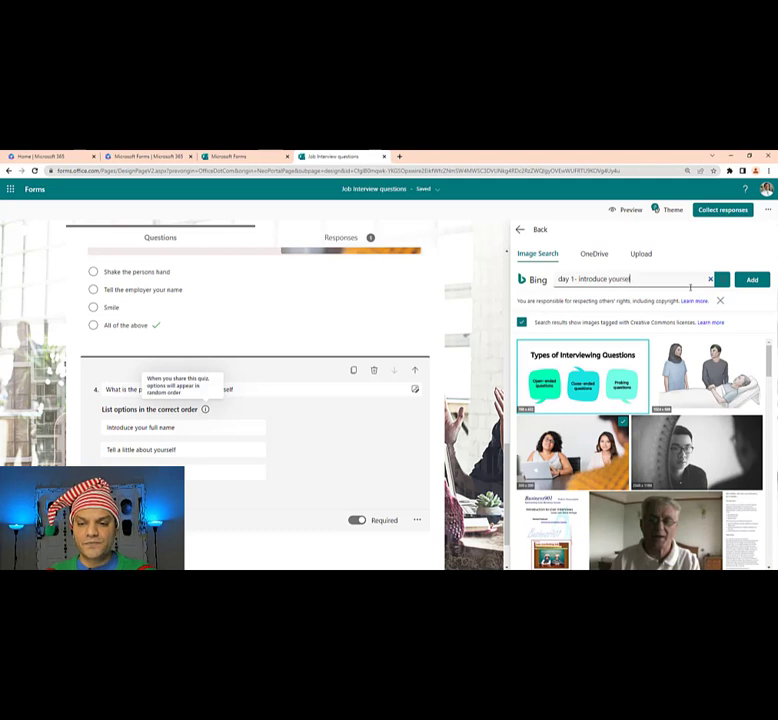
pyautogui.write('f')
pyautogui.press('Return')
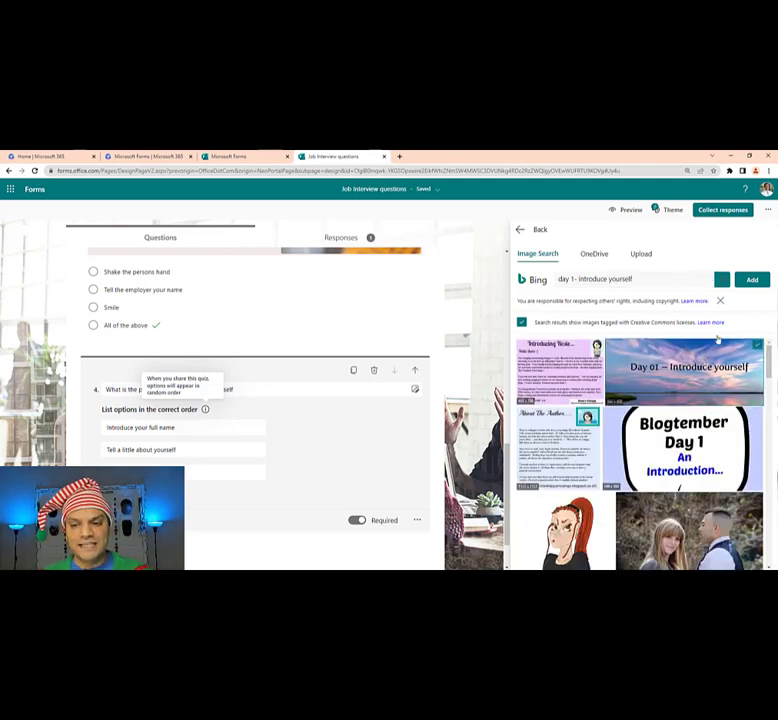
pyautogui.click(717, 340)
pyautogui.click(752, 280)
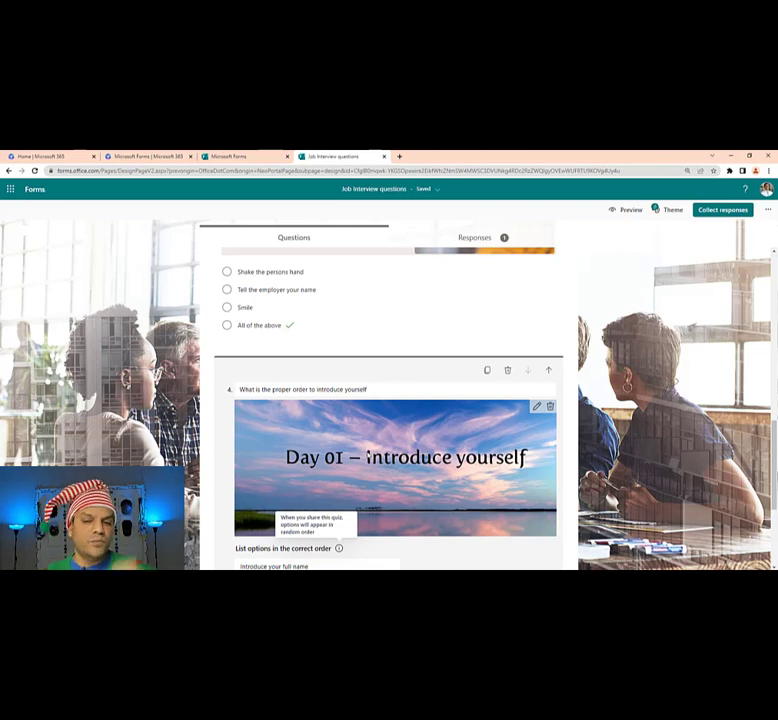
# Step: Try the smaller size on the fourth question's picture and set it back to large
pyautogui.click(536, 406)
pyautogui.click(496, 406)
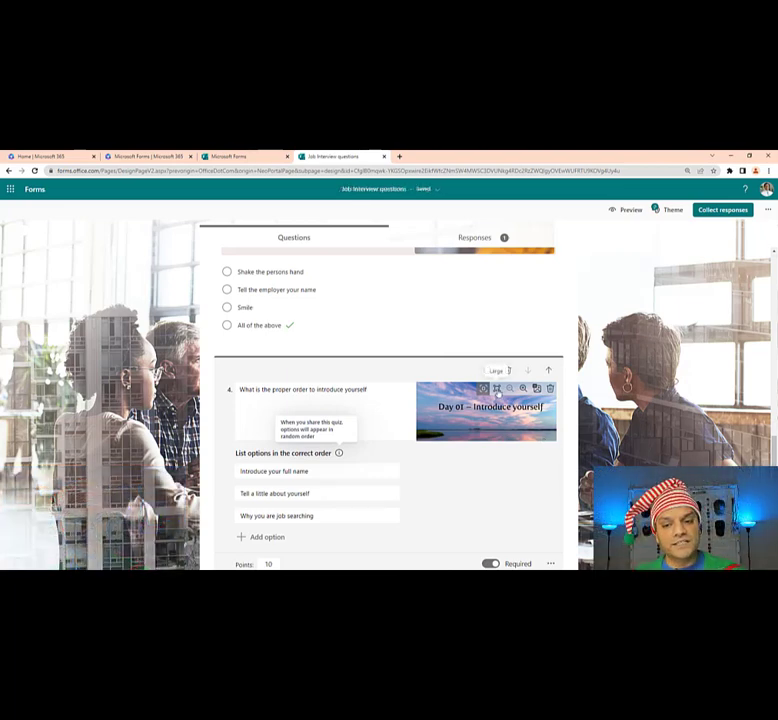
pyautogui.click(497, 389)
pyautogui.click(647, 438)
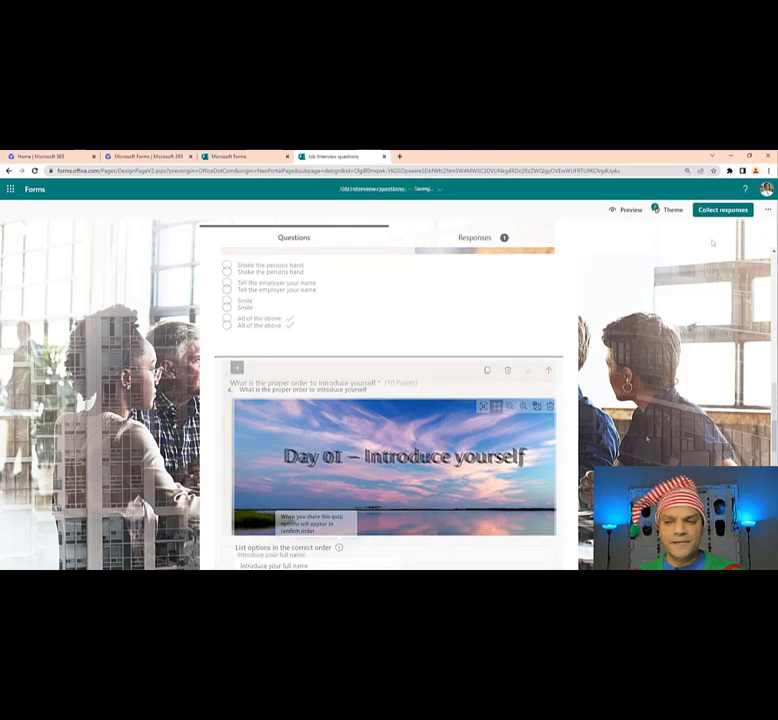
# Step: Open the fifth question about answering in complete sentences and turn on shuffling of its answer options
pyautogui.scroll(-2, 647, 438)
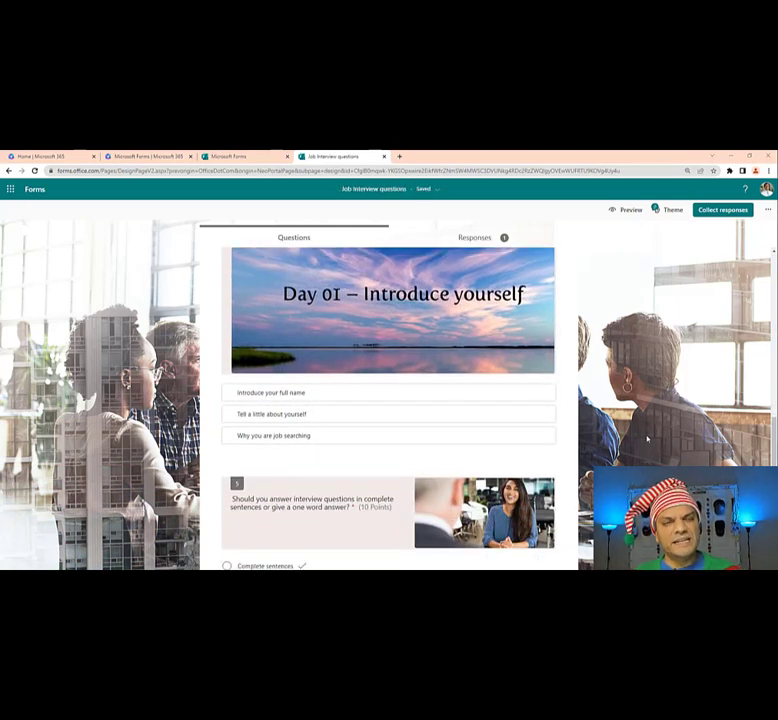
pyautogui.scroll(-2, 647, 438)
pyautogui.scroll(-3, 647, 438)
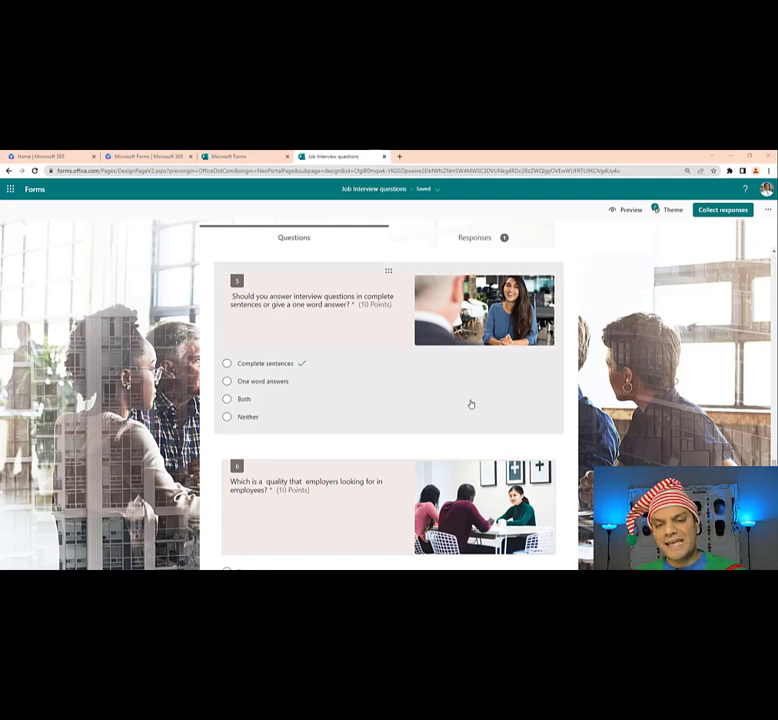
pyautogui.click(471, 404)
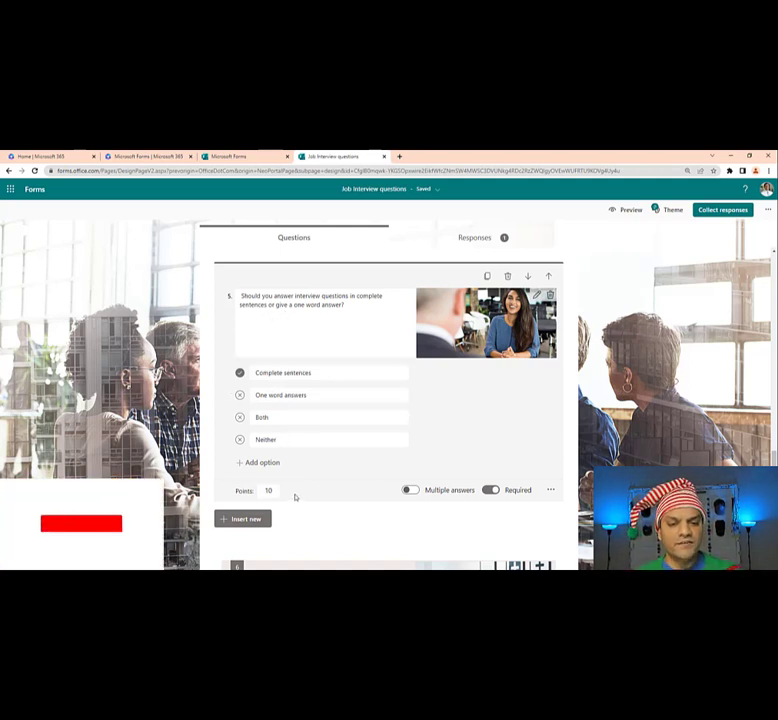
pyautogui.scroll(-1, 285, 497)
pyautogui.click(260, 487)
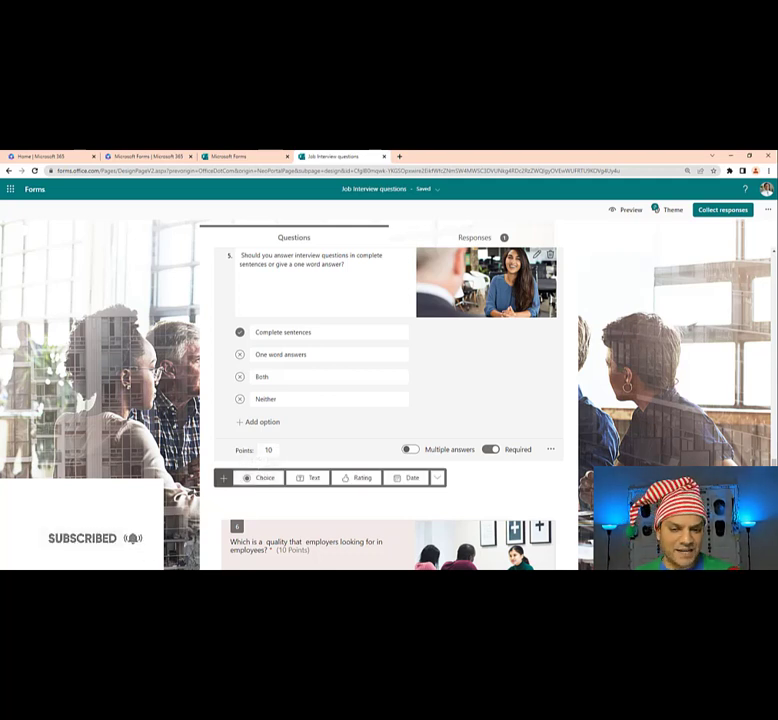
pyautogui.click(205, 493)
pyautogui.click(344, 364)
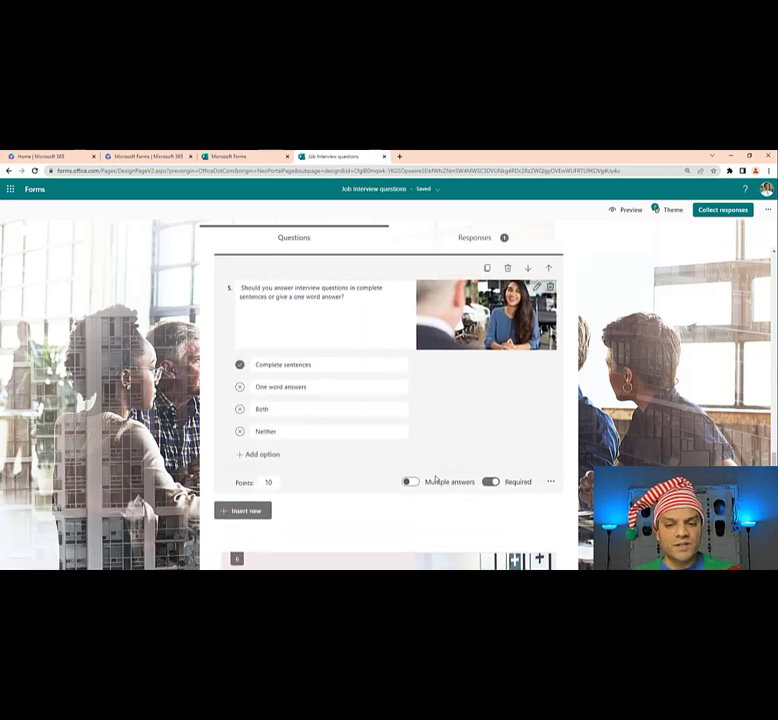
pyautogui.click(276, 367)
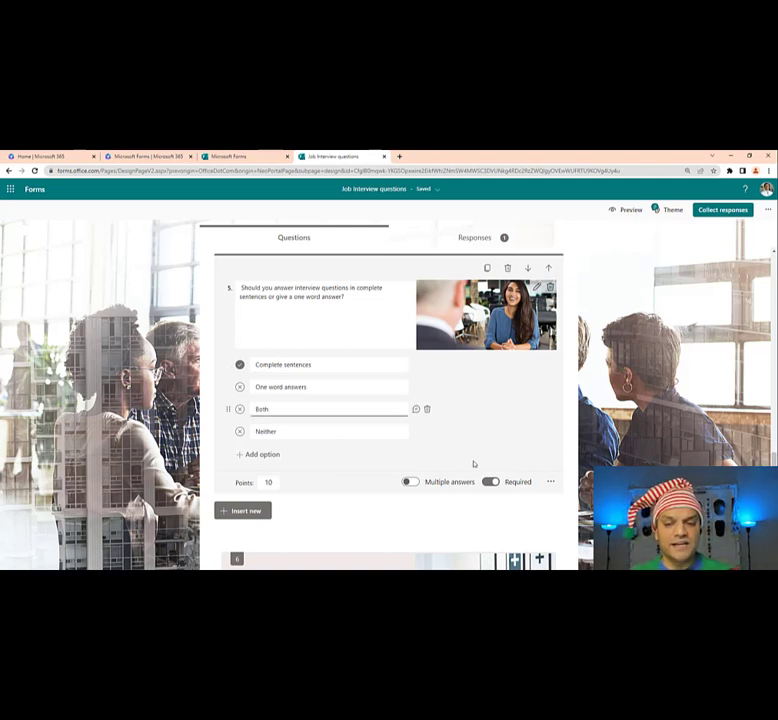
pyautogui.click(550, 482)
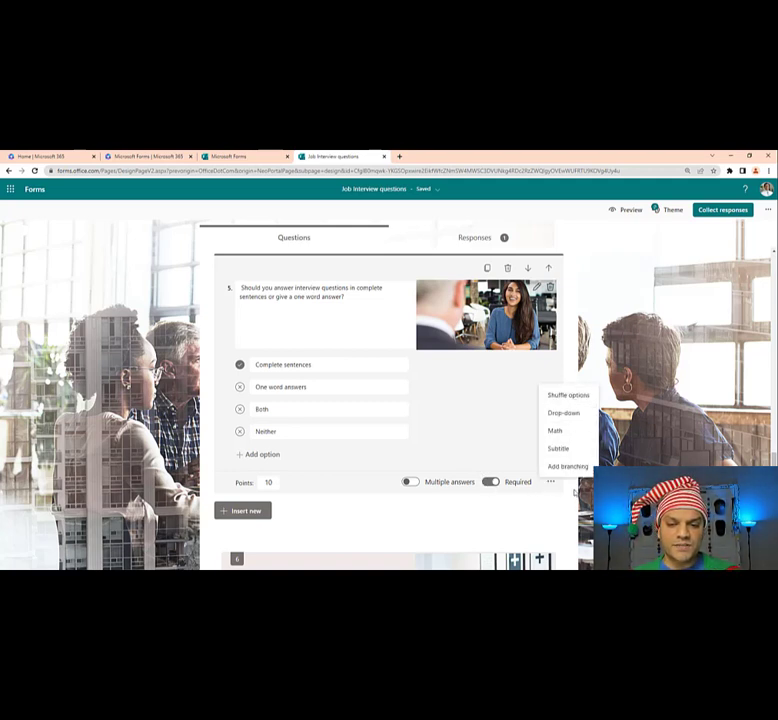
pyautogui.click(574, 399)
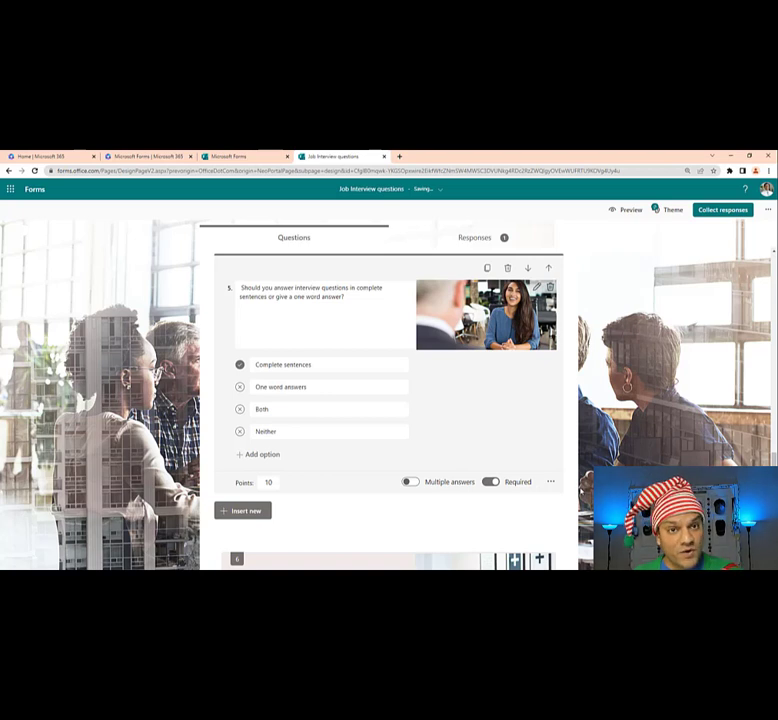
# Step: Allow multiple answers on the sixth question and mark "Trustworthy" and "Self-motivated" as the correct ones
pyautogui.scroll(-3, 576, 484)
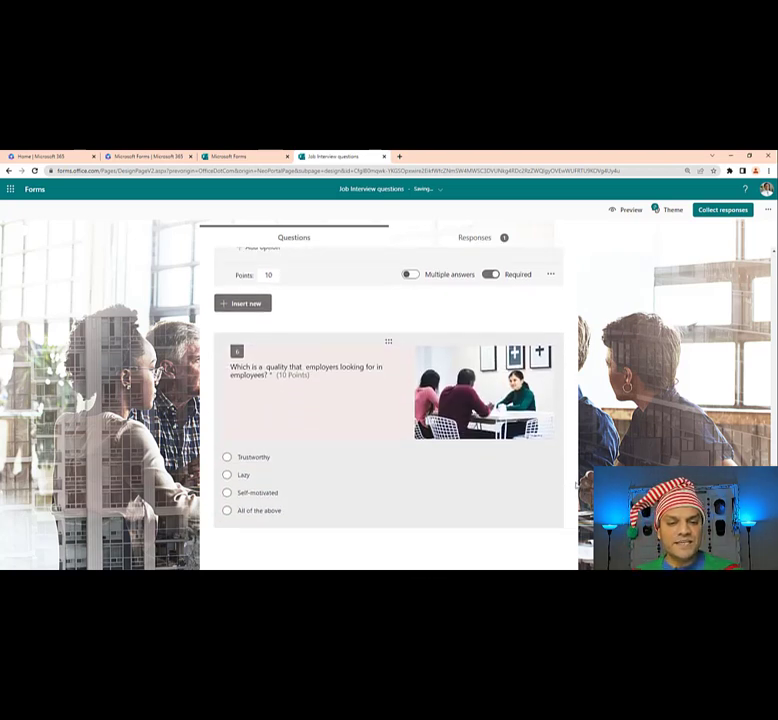
pyautogui.scroll(-1, 576, 484)
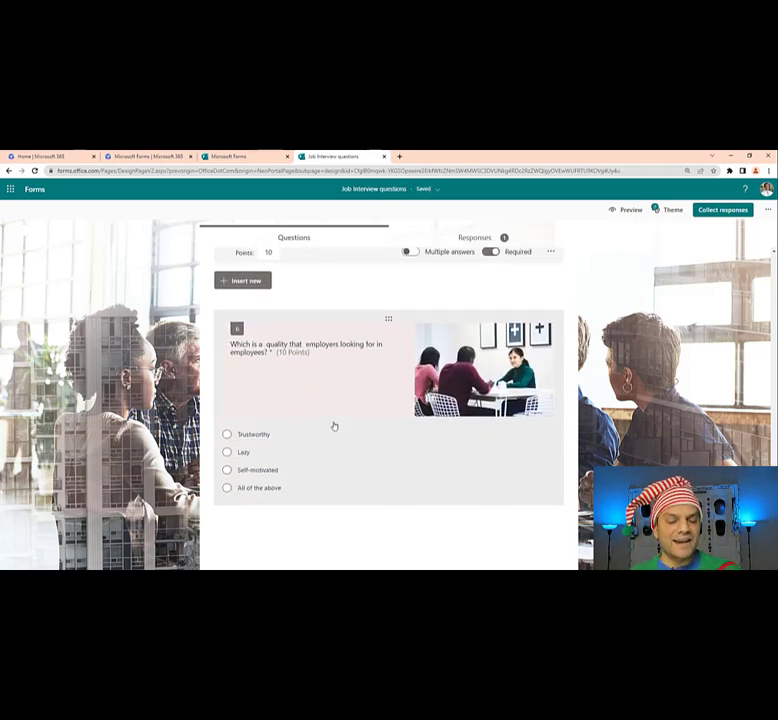
pyautogui.click(363, 467)
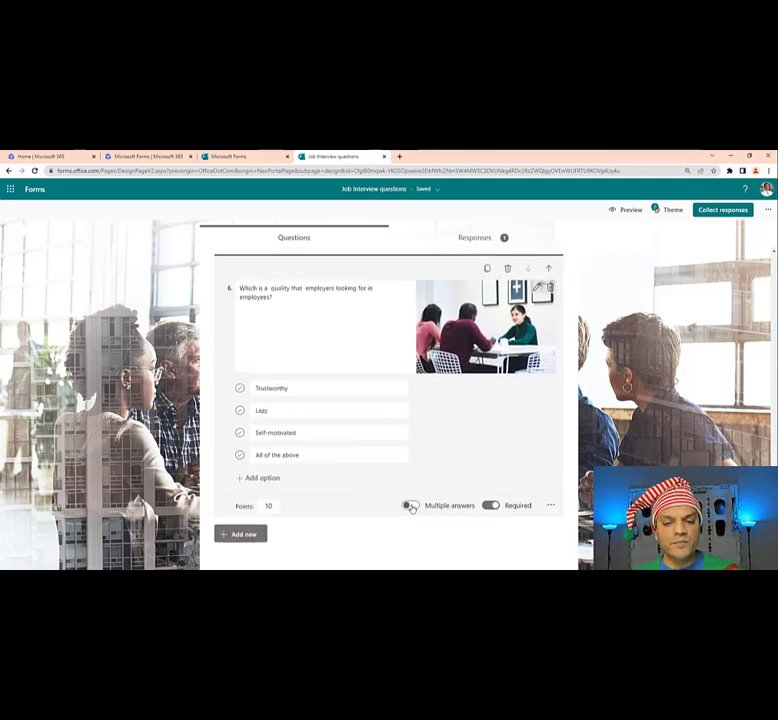
pyautogui.click(410, 506)
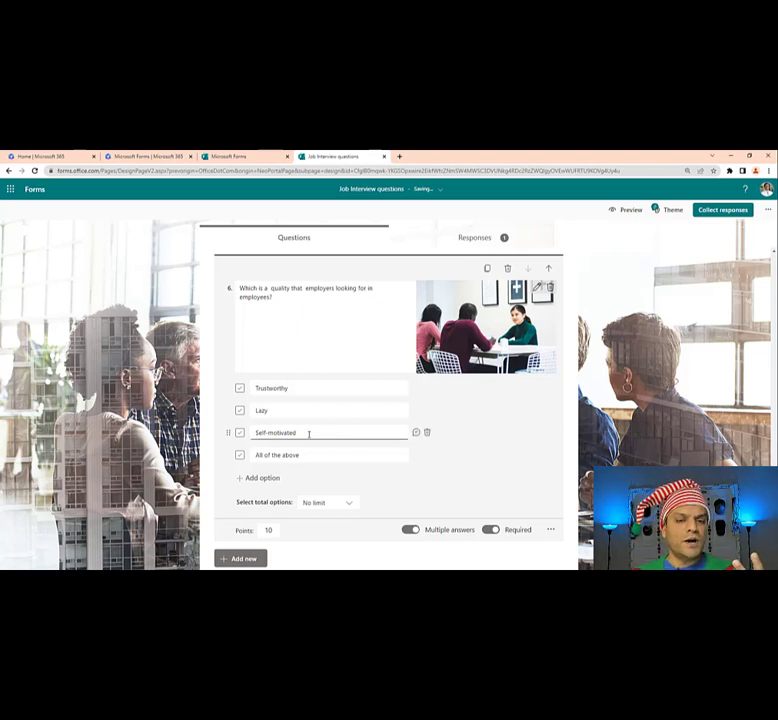
pyautogui.click(240, 389)
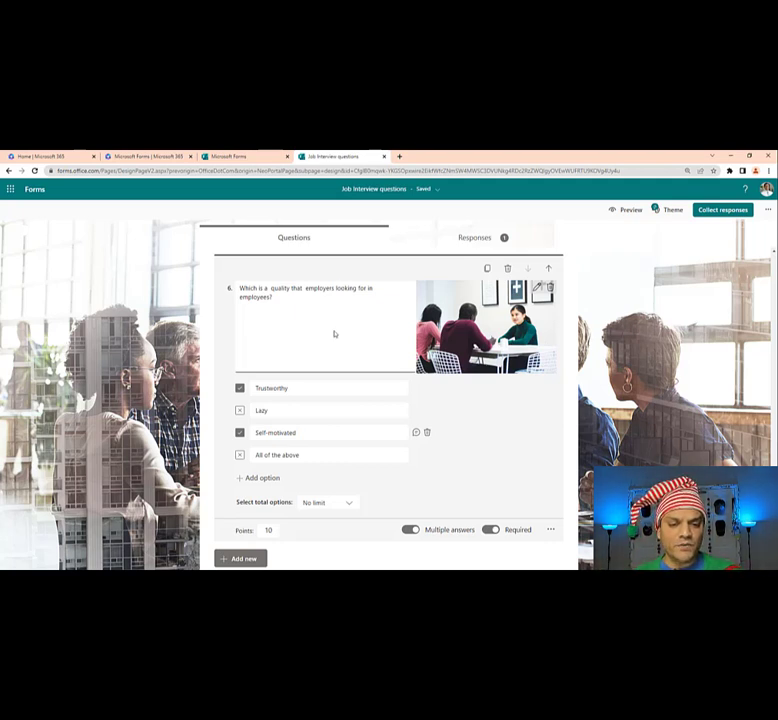
# Step: Set the sixth question's total number of selectable options to equal to 2
pyautogui.click(345, 510)
pyautogui.click(337, 539)
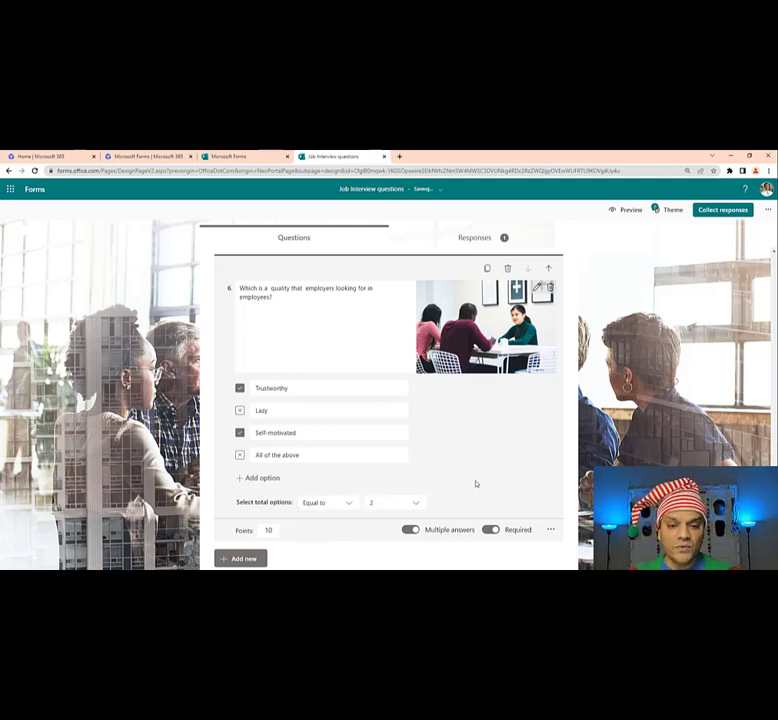
pyautogui.scroll(-1, 476, 484)
# Step: In the quiz settings, enable a start date of 12/2/2022 12:00 PM and an end date of 12/2/2022 12:15 PM
pyautogui.click(767, 209)
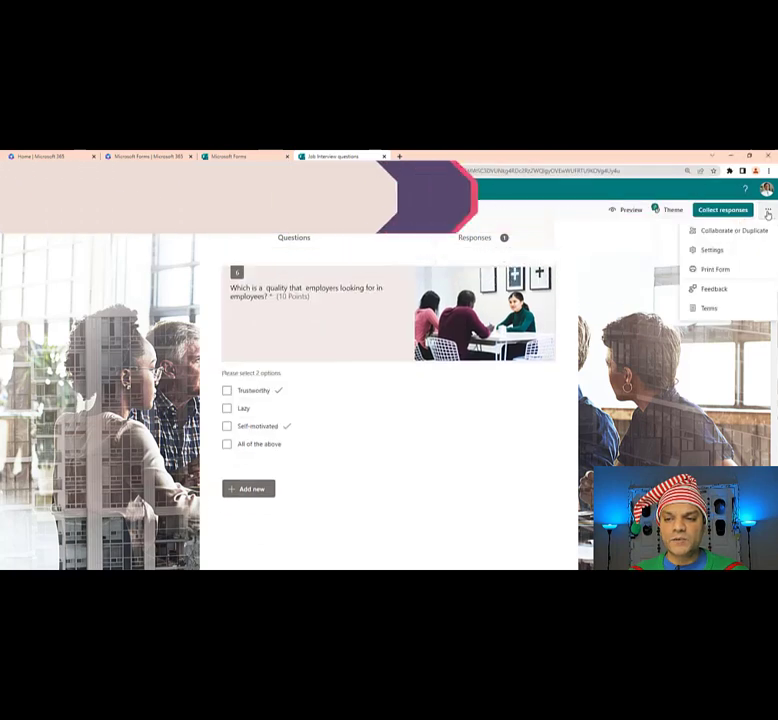
pyautogui.click(728, 249)
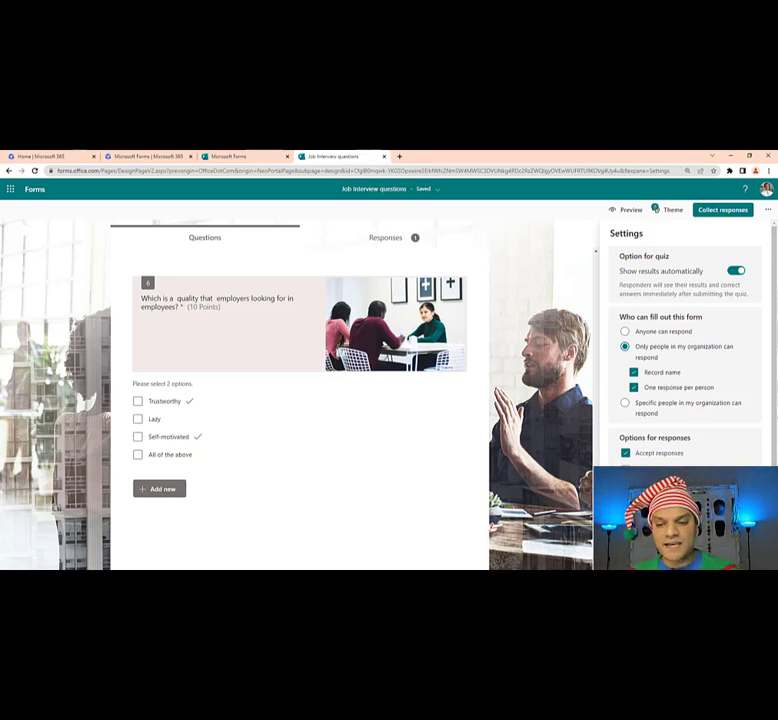
pyautogui.scroll(-2, 663, 445)
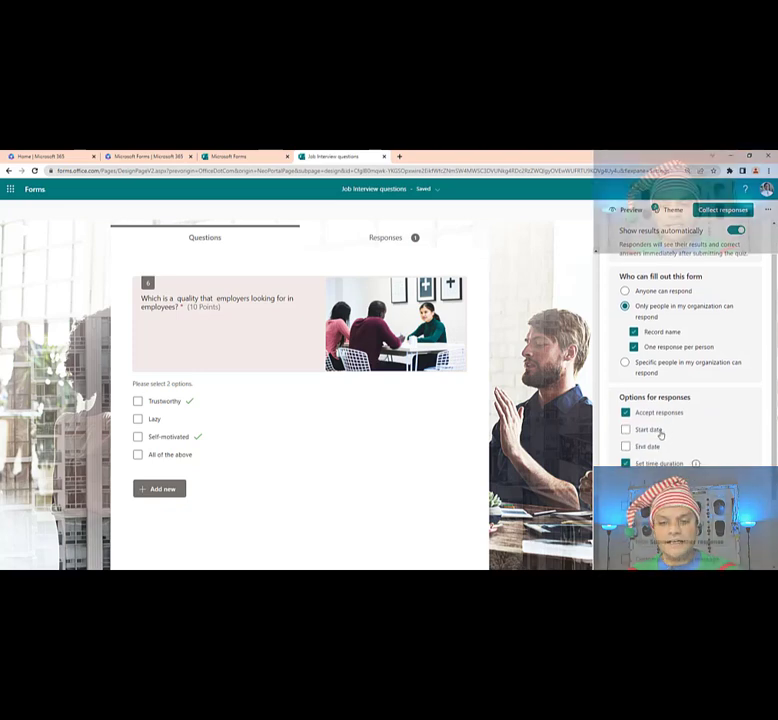
pyautogui.click(655, 430)
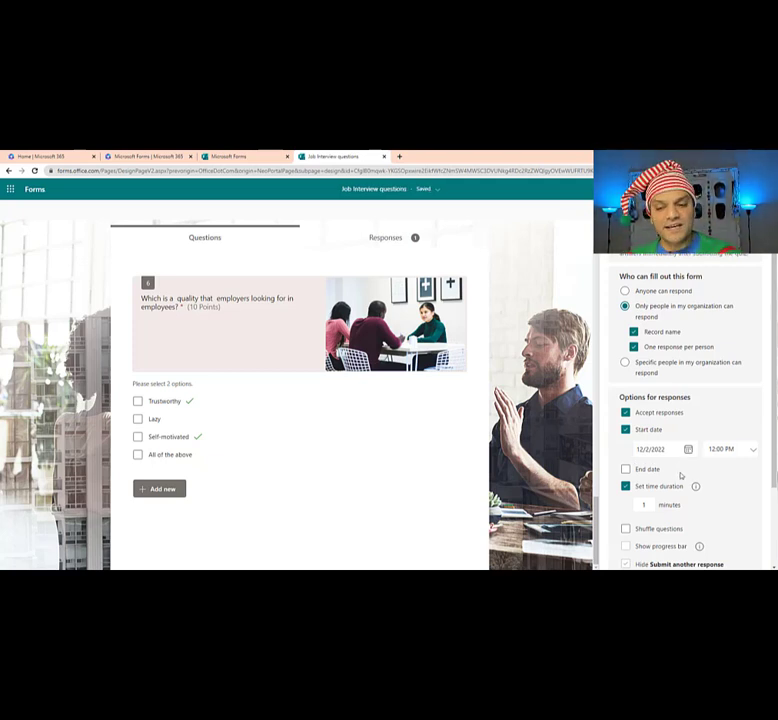
pyautogui.click(627, 469)
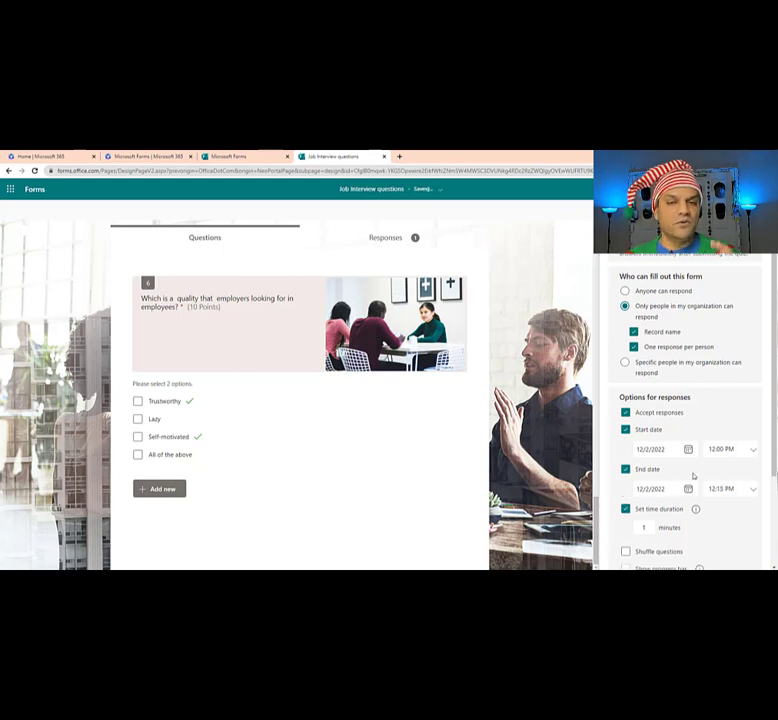
# Step: Clear the number of minutes in the quiz's time duration setting
pyautogui.scroll(-2, 694, 474)
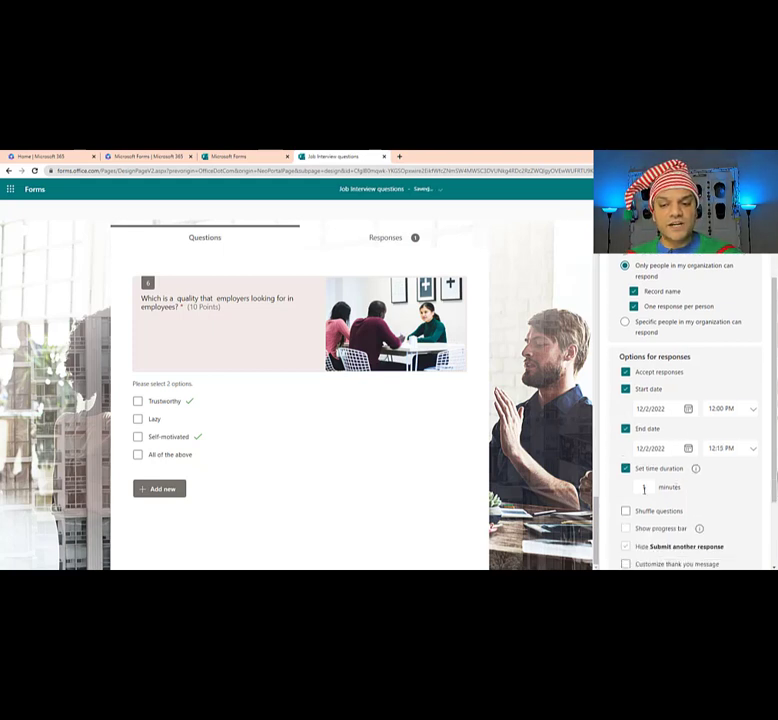
pyautogui.click(644, 488)
pyautogui.press('BackSpace')
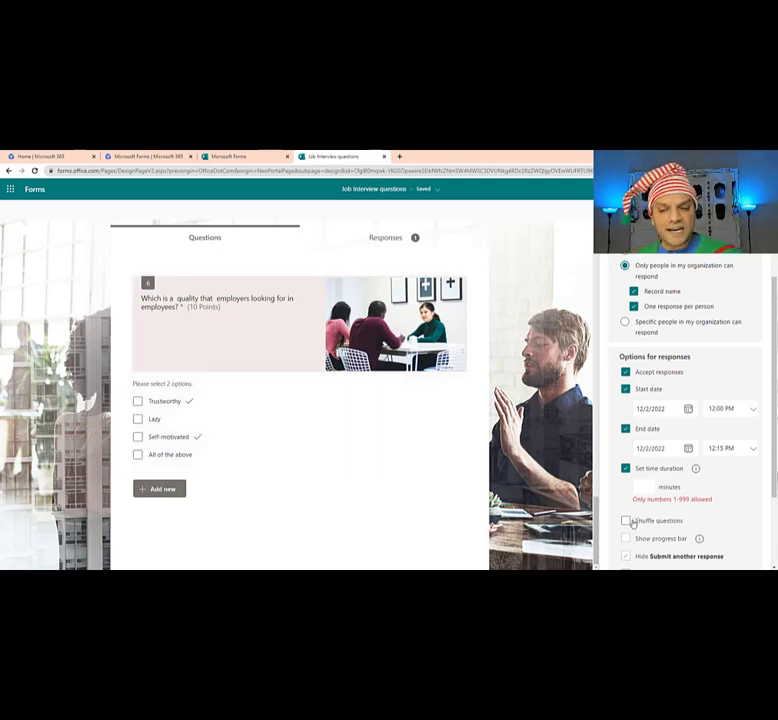
# Step: Turn on shuffling of the quiz questions with locked questions, and set the lock range to 1 - 1
pyautogui.click(630, 521)
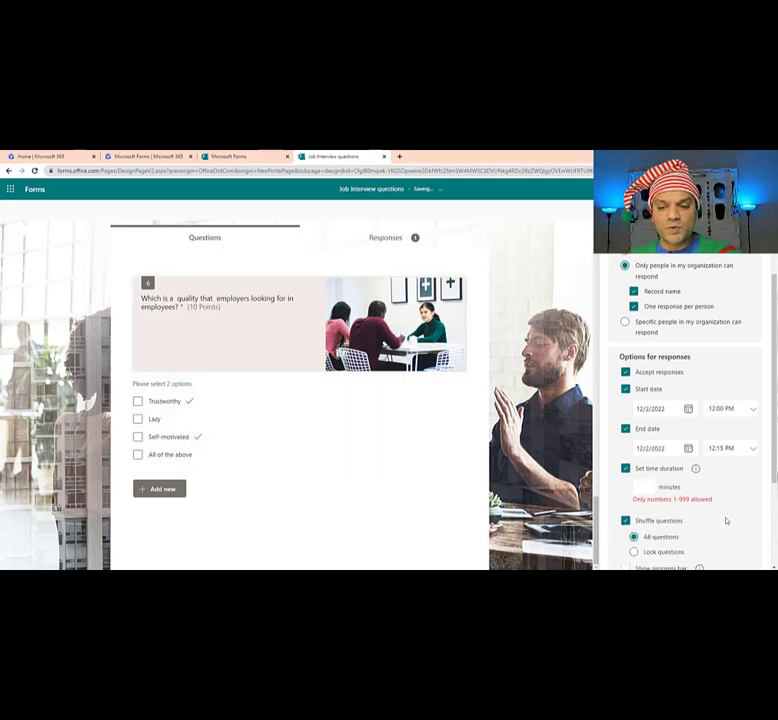
pyautogui.scroll(-1, 724, 519)
pyautogui.scroll(-1, 726, 521)
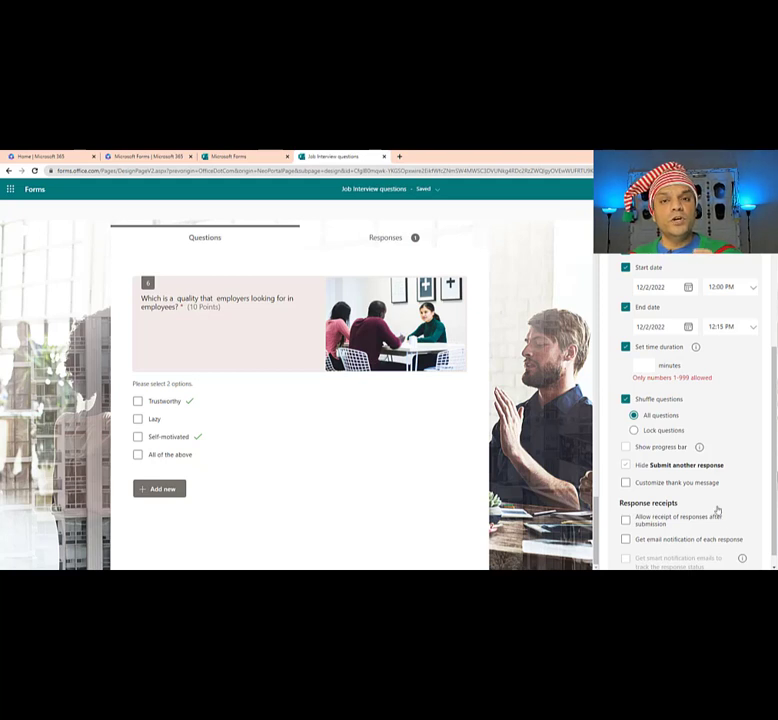
pyautogui.click(634, 431)
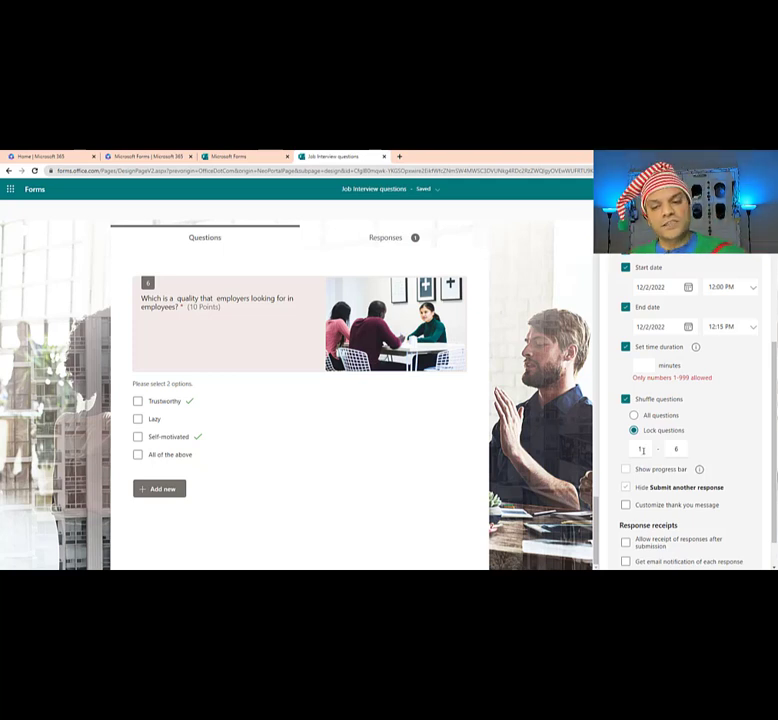
pyautogui.click(676, 448)
pyautogui.doubleClick(680, 449)
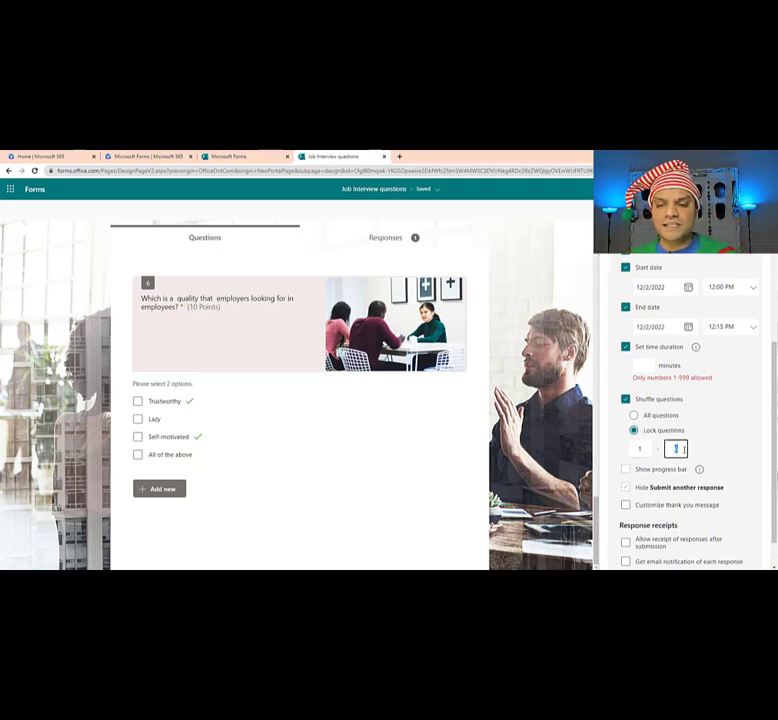
pyautogui.write('1')
pyautogui.click(758, 470)
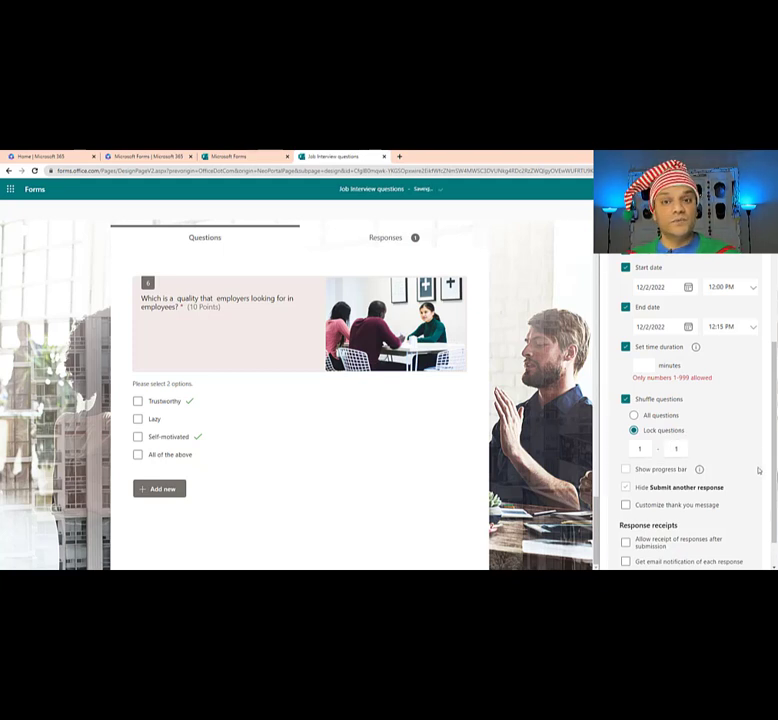
pyautogui.scroll(1, 731, 465)
pyautogui.scroll(-2, 731, 465)
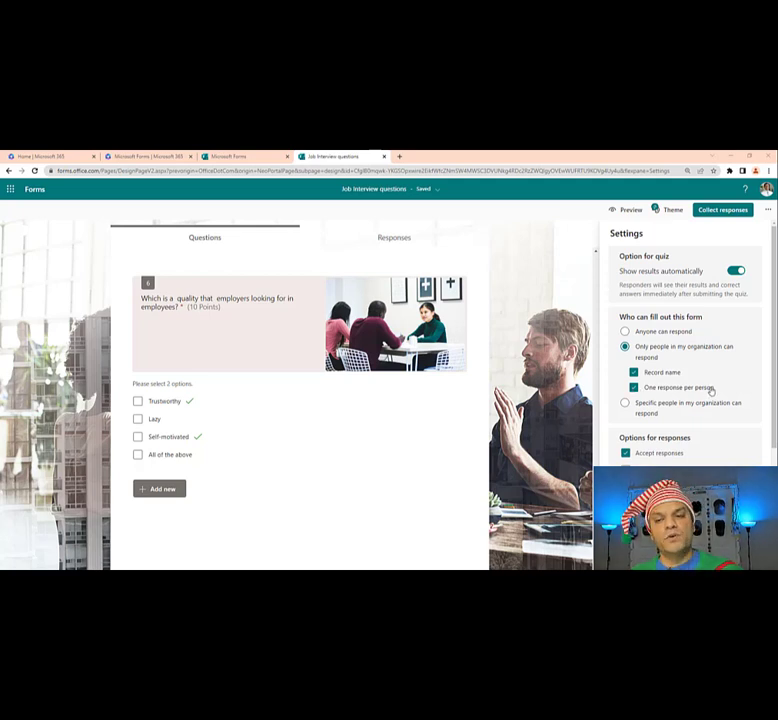
# Step: Check the quiz's response summary and its additional sharing options, and return to the questions
pyautogui.click(413, 247)
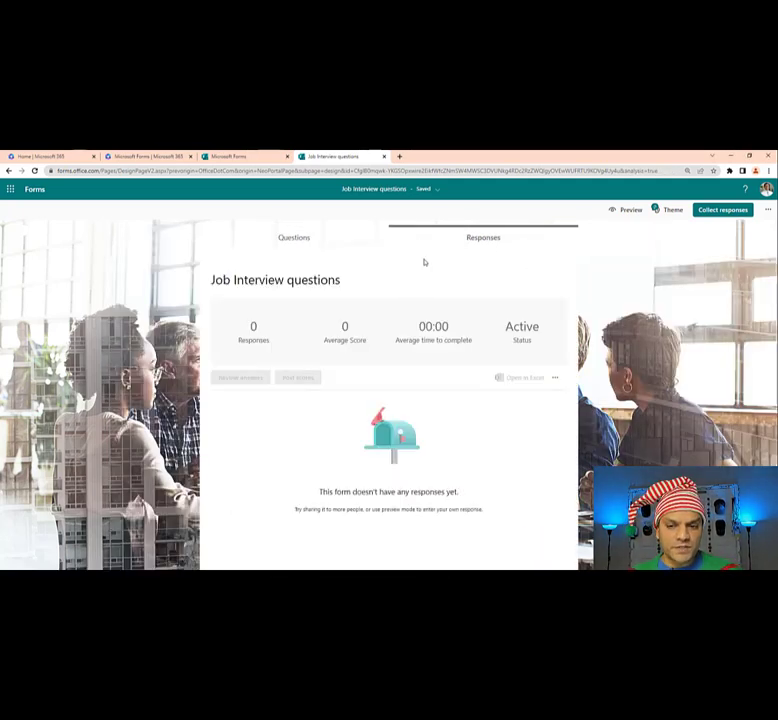
pyautogui.click(555, 378)
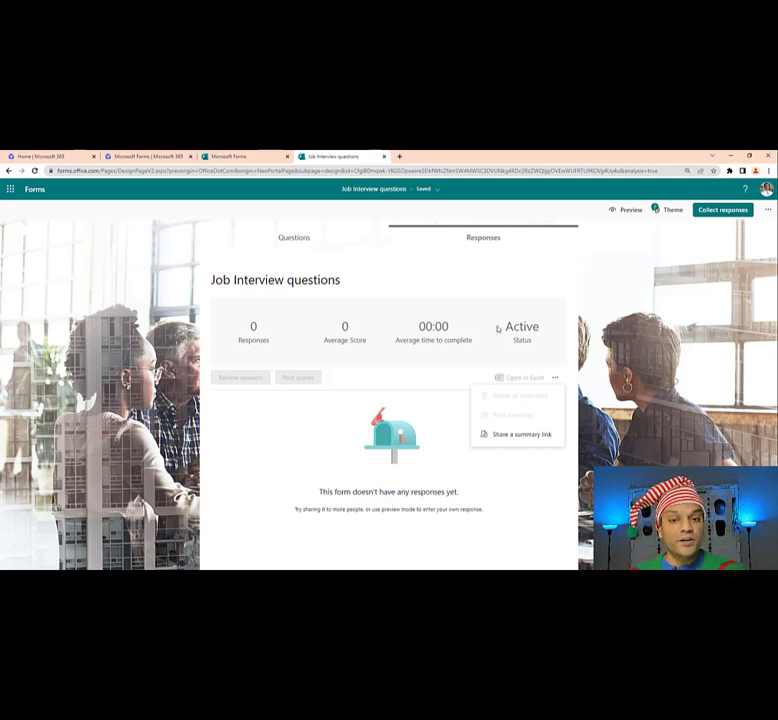
pyautogui.click(281, 240)
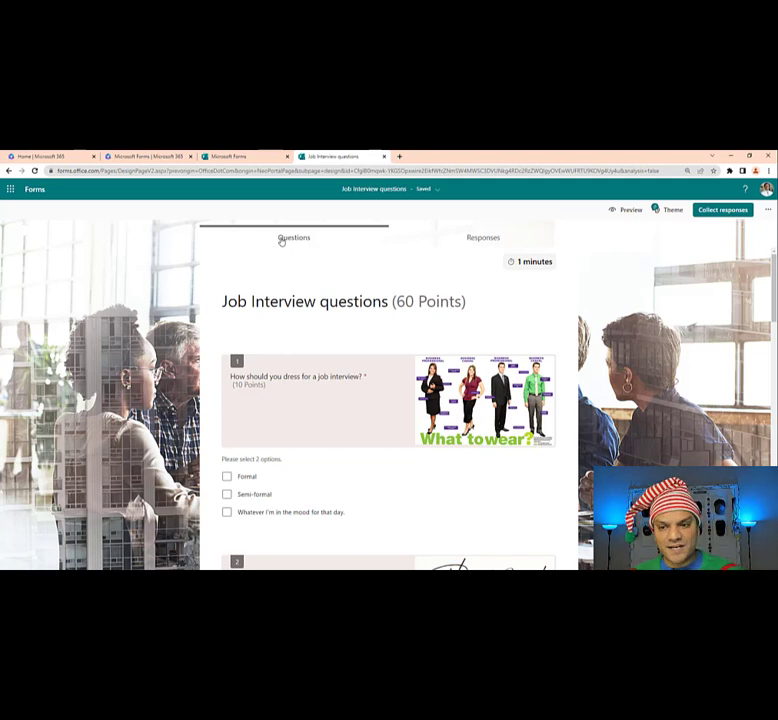
# Step: Copy the quiz's response link for people in the organization, open it in a new browser tab and start the timed quiz
pyautogui.click(745, 211)
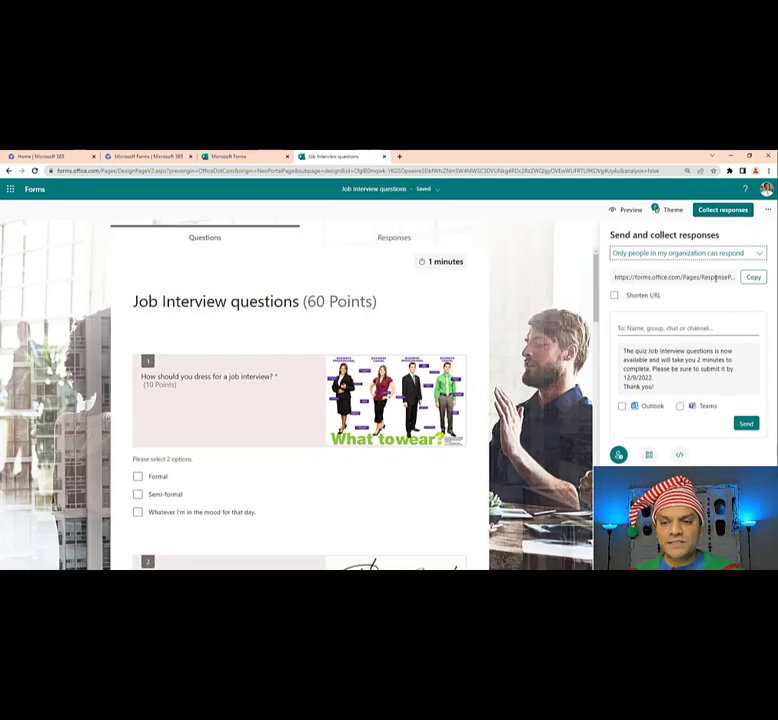
pyautogui.click(752, 277)
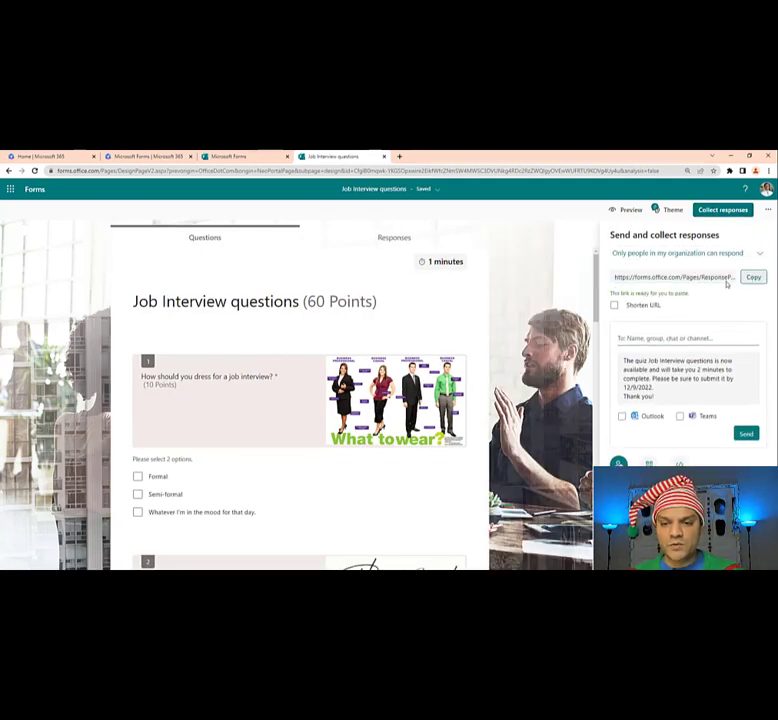
pyautogui.click(399, 156)
pyautogui.hotkey('ctrl', 'v')
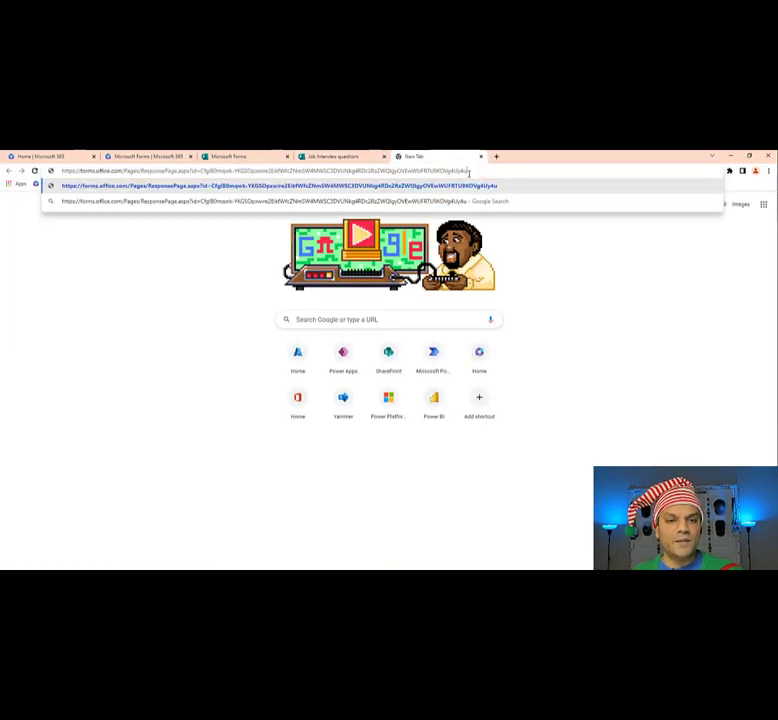
pyautogui.press('Return')
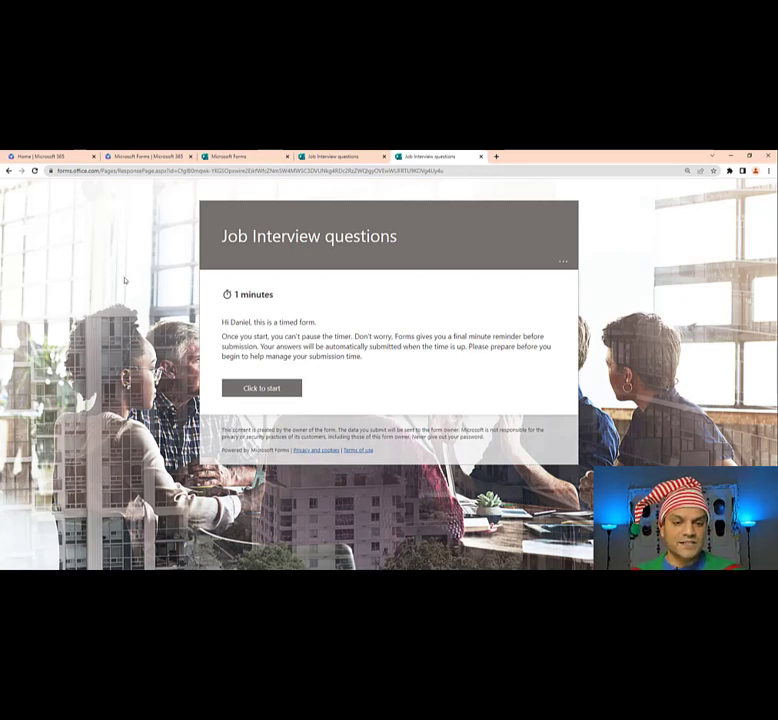
pyautogui.click(257, 389)
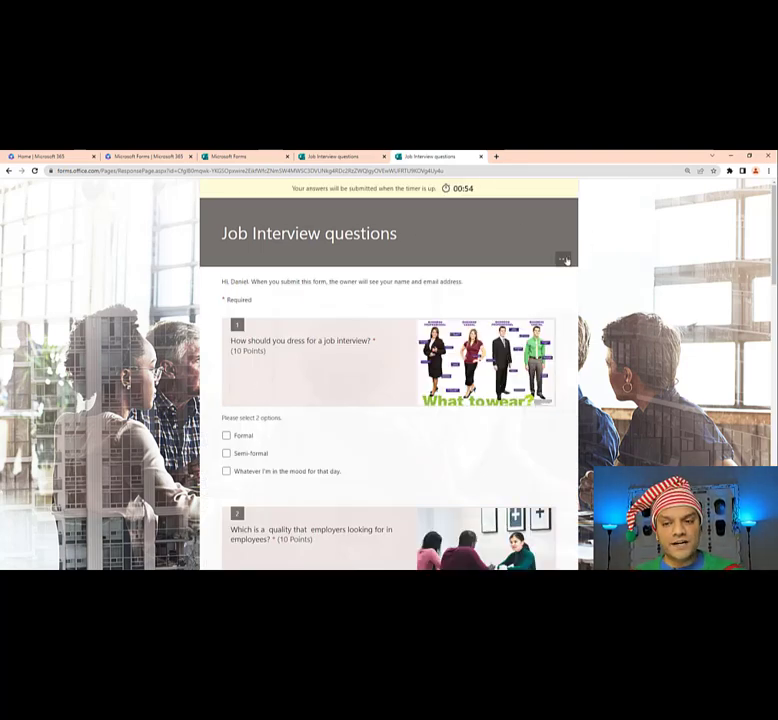
# Step: Answer the dress question with Formal and Semi-formal, and the employee quality question with Trustworthy and Self-motivated
pyautogui.scroll(-2, 262, 392)
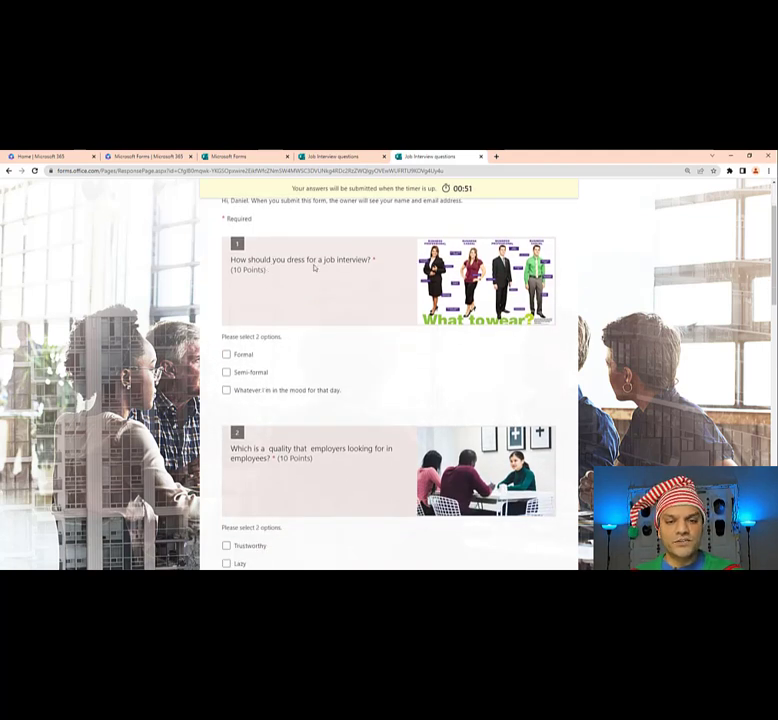
pyautogui.click(240, 357)
pyautogui.click(238, 372)
pyautogui.scroll(-3, 351, 390)
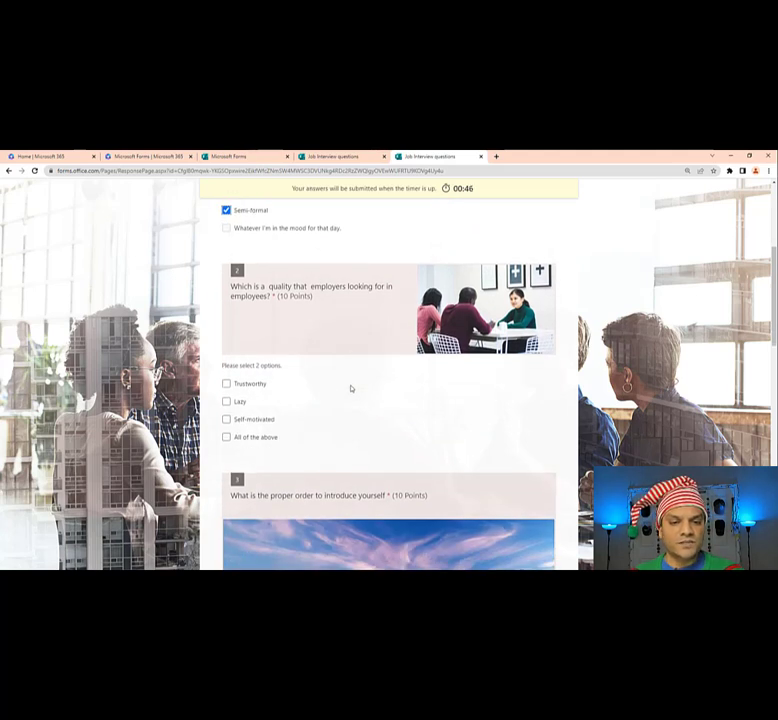
pyautogui.scroll(-1, 351, 389)
pyautogui.click(246, 344)
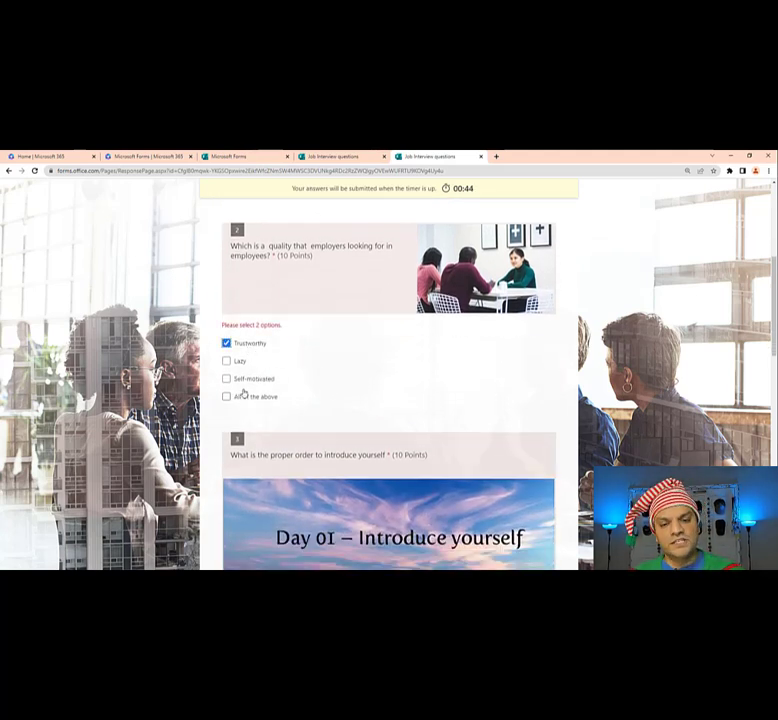
pyautogui.click(228, 379)
# Step: Rank the introduction order as Introduce your full name, Why you are job searching, Tell a little about yourself
pyautogui.scroll(-2, 332, 409)
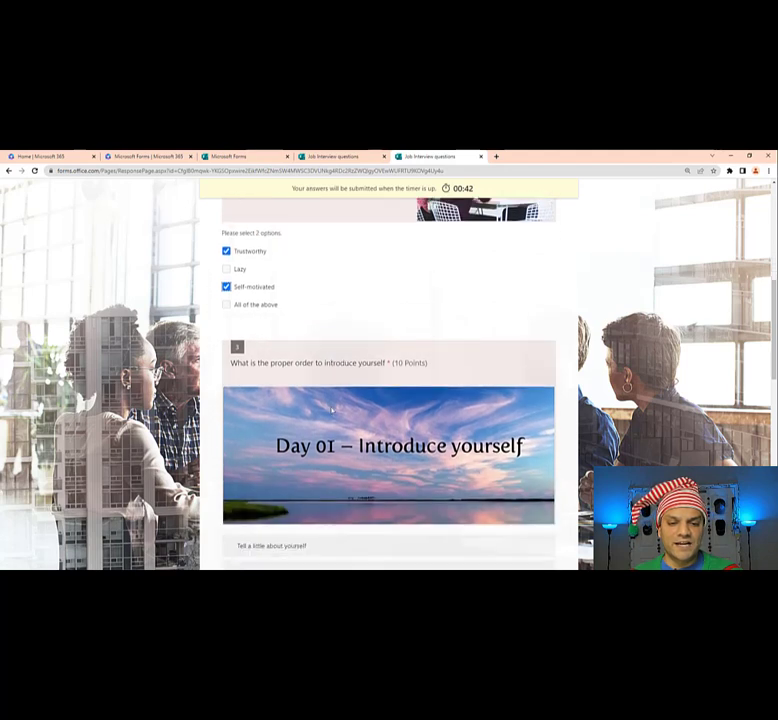
pyautogui.scroll(-2, 332, 409)
pyautogui.scroll(-2, 332, 409)
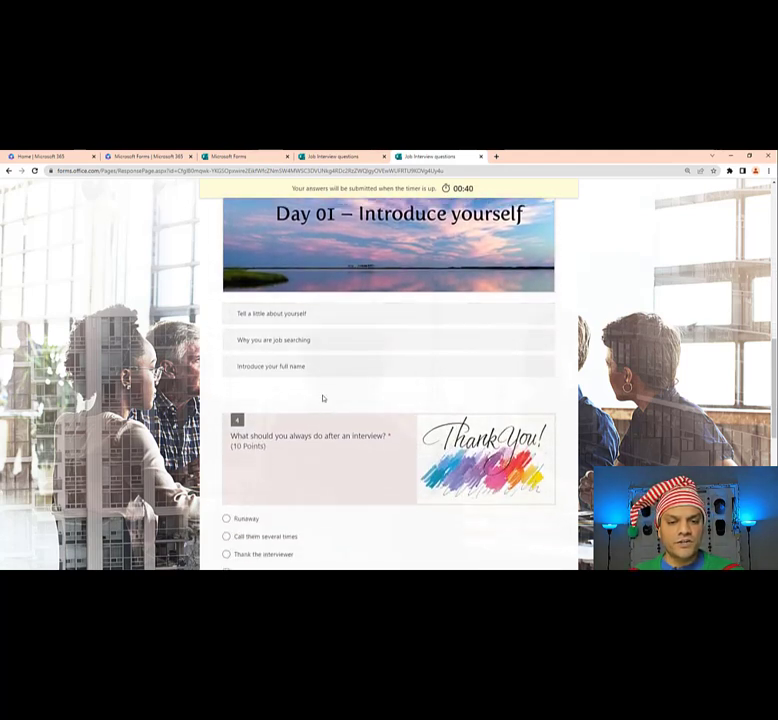
pyautogui.moveTo(307, 372)
pyautogui.mouseDown()
pyautogui.moveTo(311, 325)
pyautogui.moveTo(304, 393)
pyautogui.mouseUp()
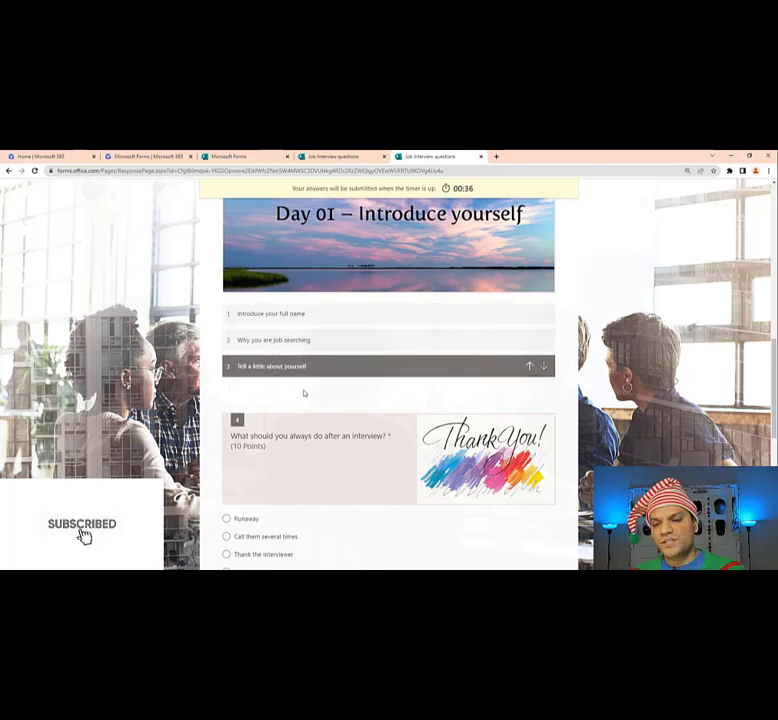
# Step: Answer the after-interview question with Thank the interviewer, and the beginning-of-interview question with All of the above
pyautogui.scroll(-2, 324, 503)
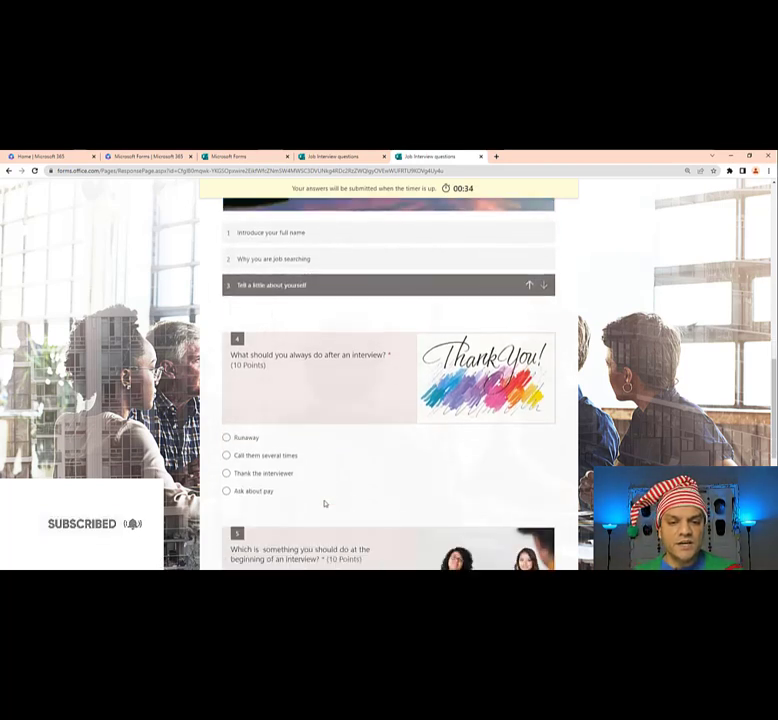
pyautogui.scroll(-2, 324, 502)
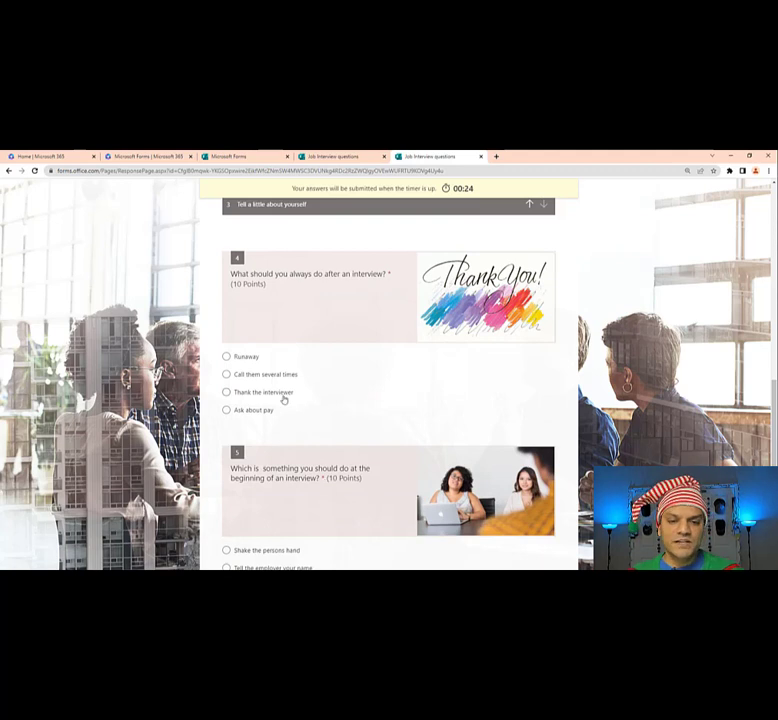
pyautogui.click(280, 393)
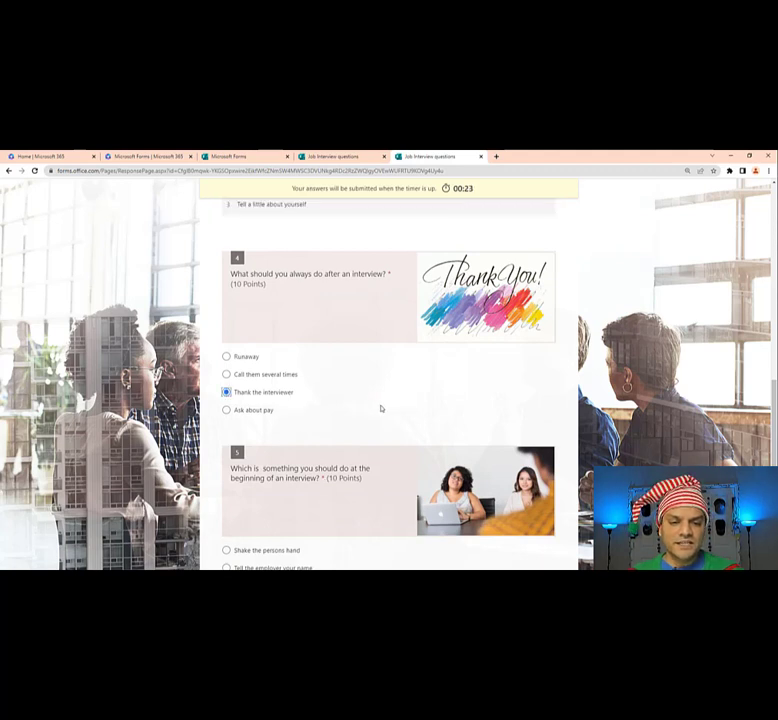
pyautogui.scroll(-4, 381, 408)
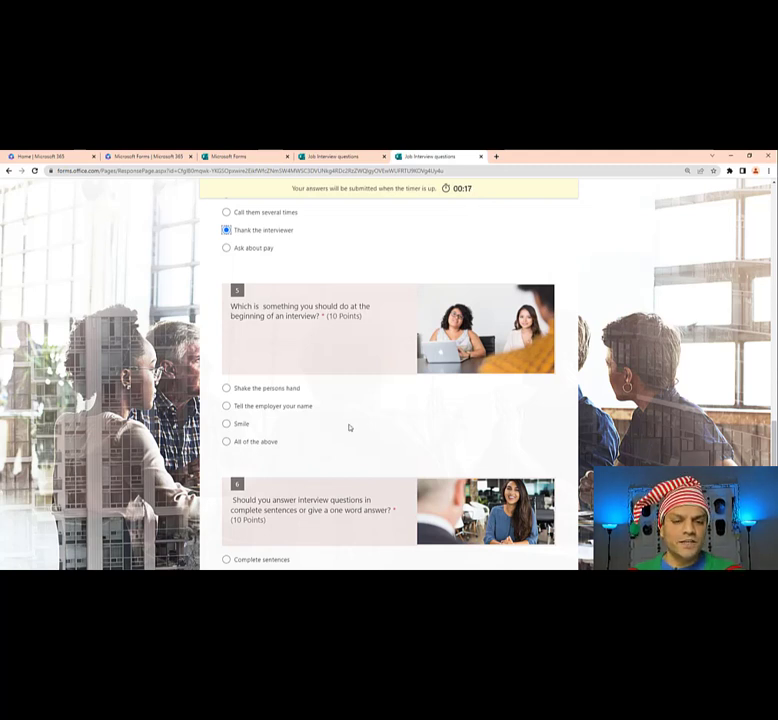
pyautogui.scroll(-2, 349, 427)
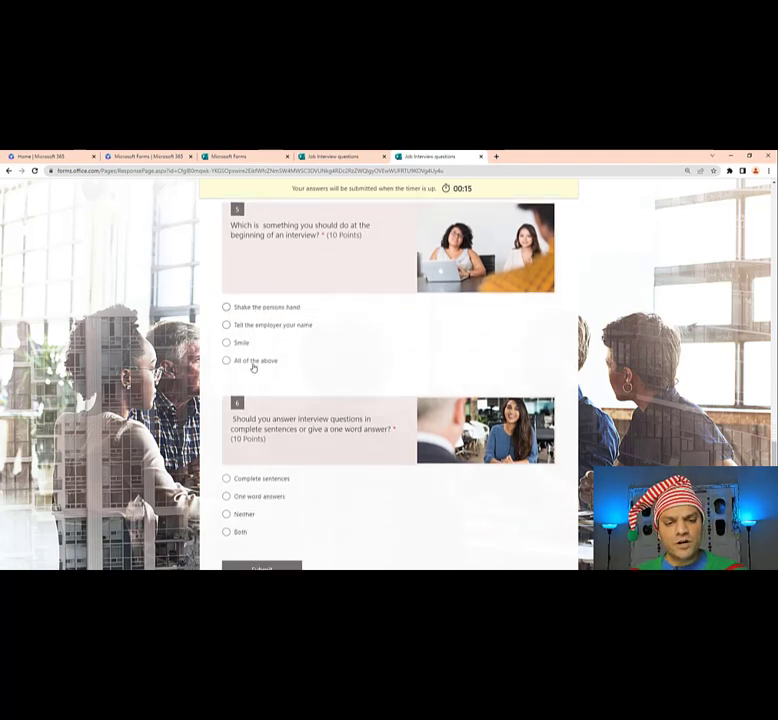
pyautogui.click(254, 362)
# Step: Answer the question about complete sentences with One word answers and submit the quiz
pyautogui.scroll(-2, 345, 400)
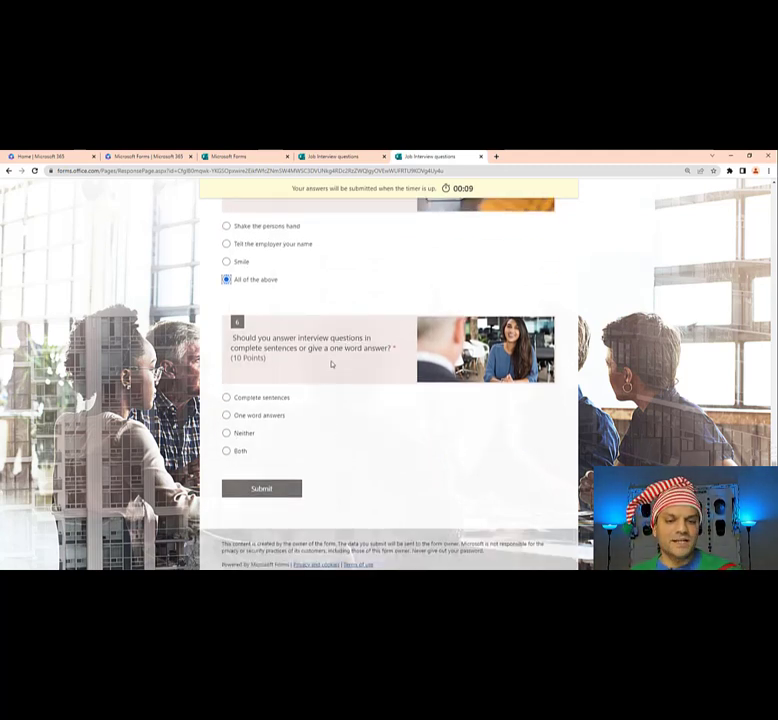
pyautogui.click(260, 416)
pyautogui.click(262, 489)
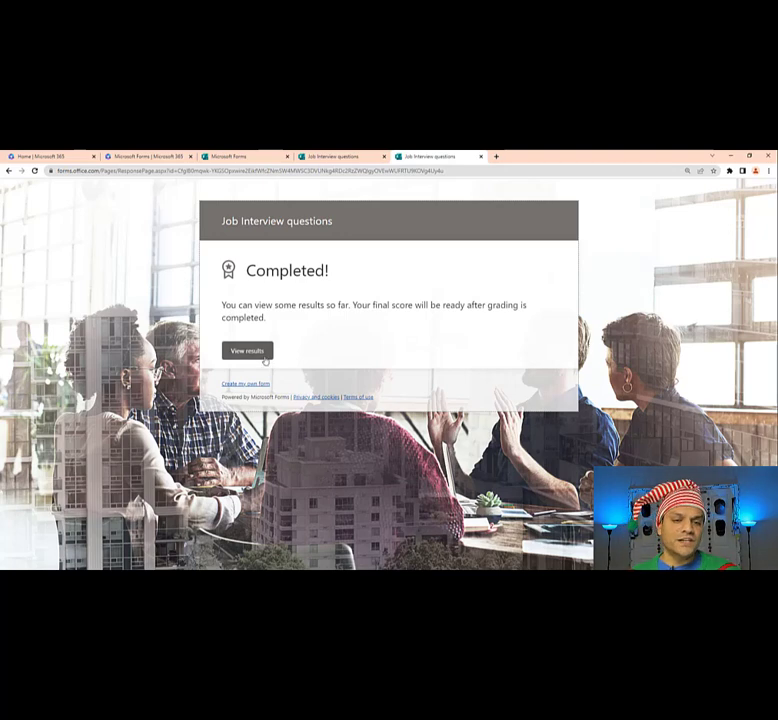
# Step: Open the submitted quiz's results and review the score and the marking of each question
pyautogui.click(265, 357)
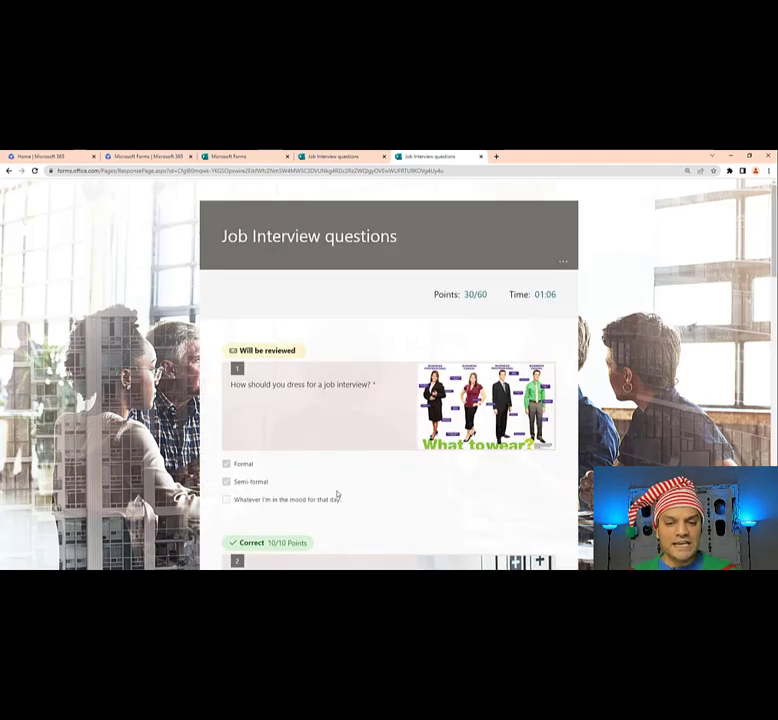
pyautogui.scroll(-3, 337, 494)
pyautogui.scroll(-7, 337, 487)
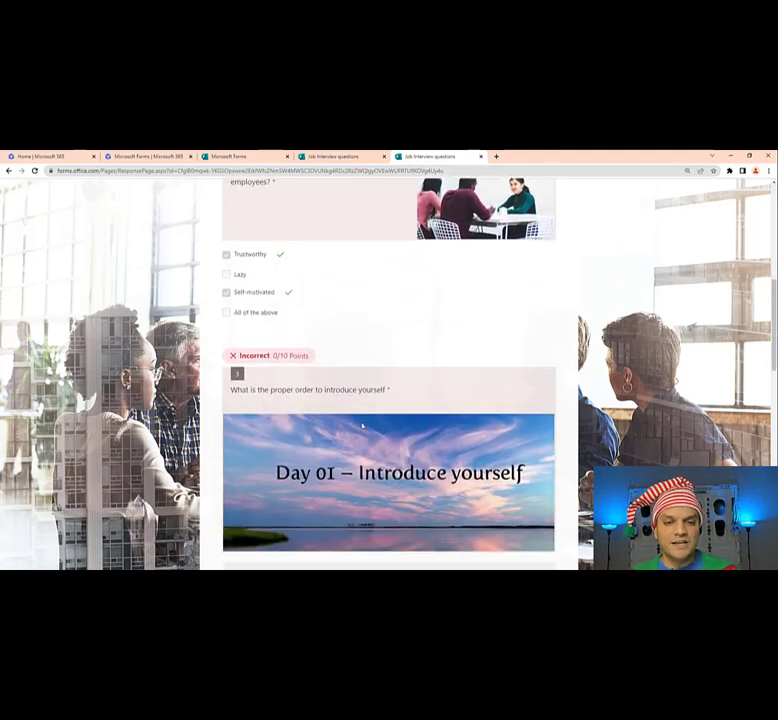
pyautogui.scroll(-1, 354, 447)
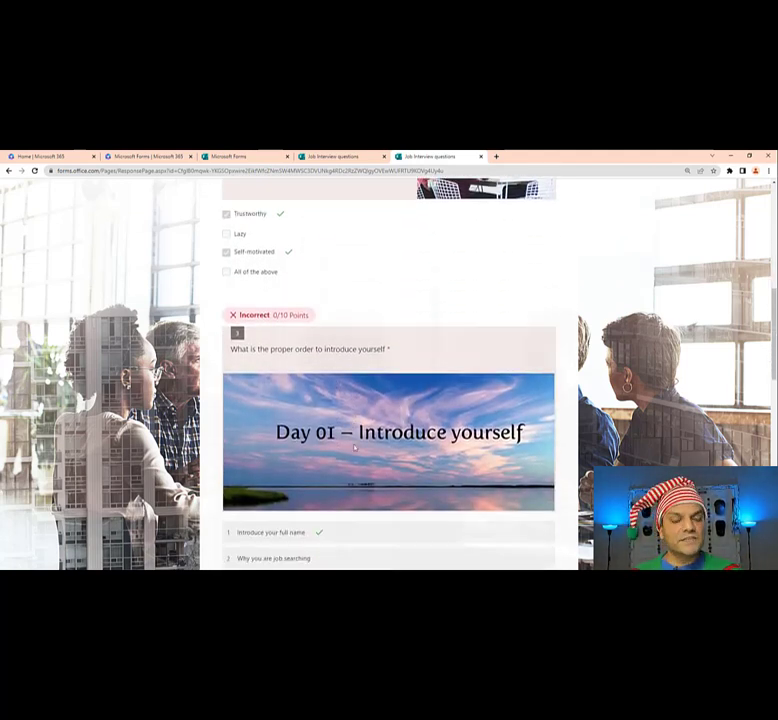